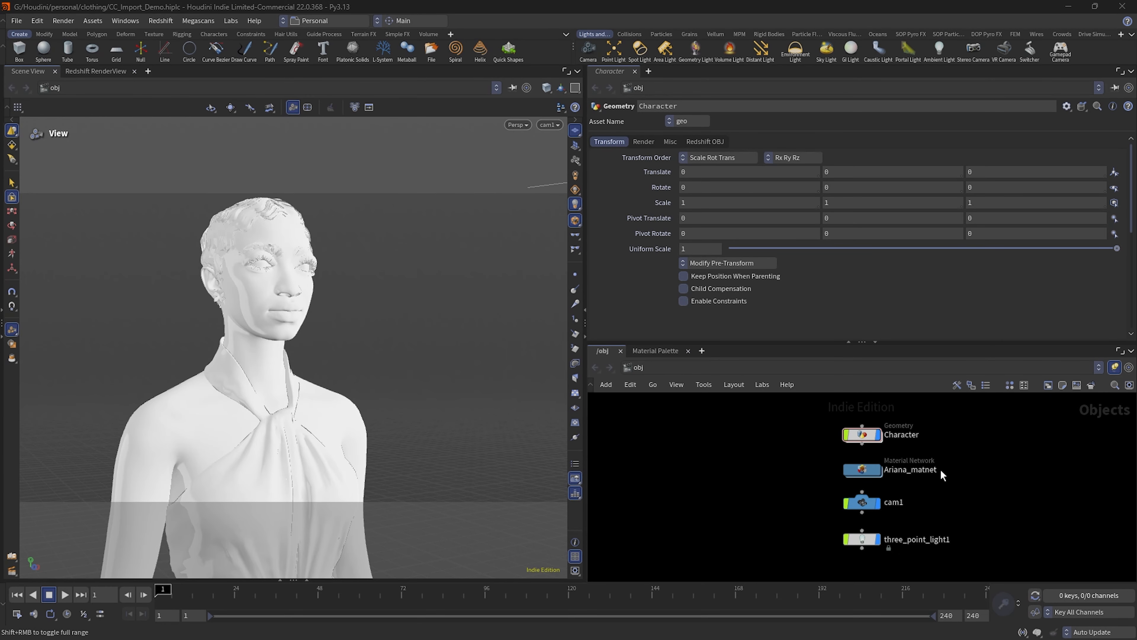
Step: Open the Character geometry network and select the Character_Creator_Import_Tool1 node to show its import settings
{"action": "double_click", "coordinate": [862, 434]}
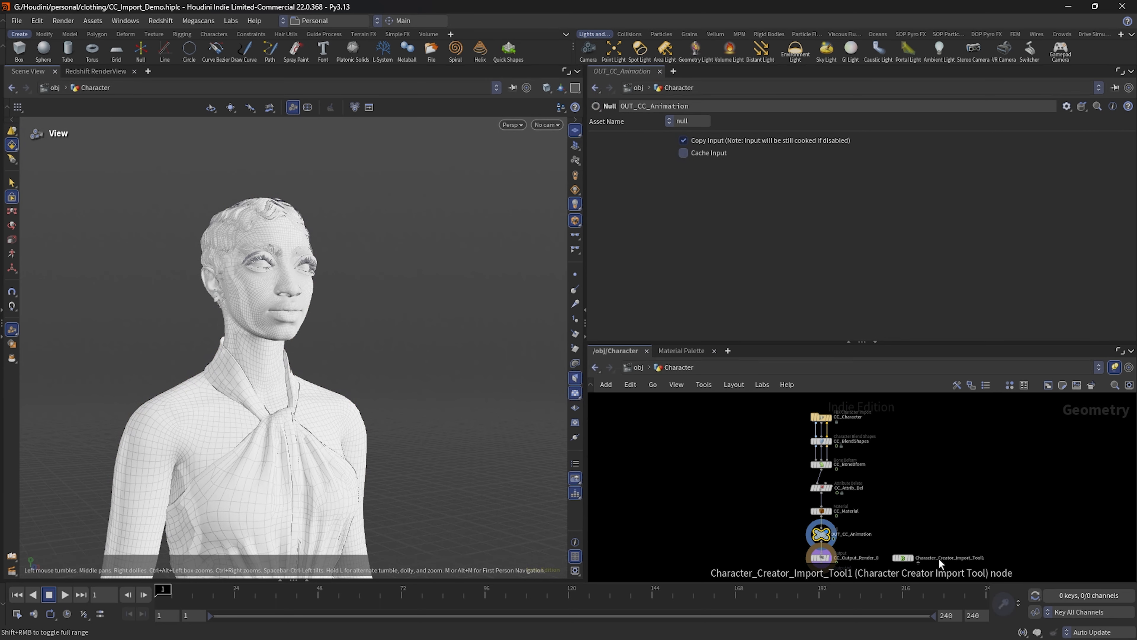
{"action": "scroll", "coordinate": [938, 534], "scroll_direction": "up", "scroll_amount": 8}
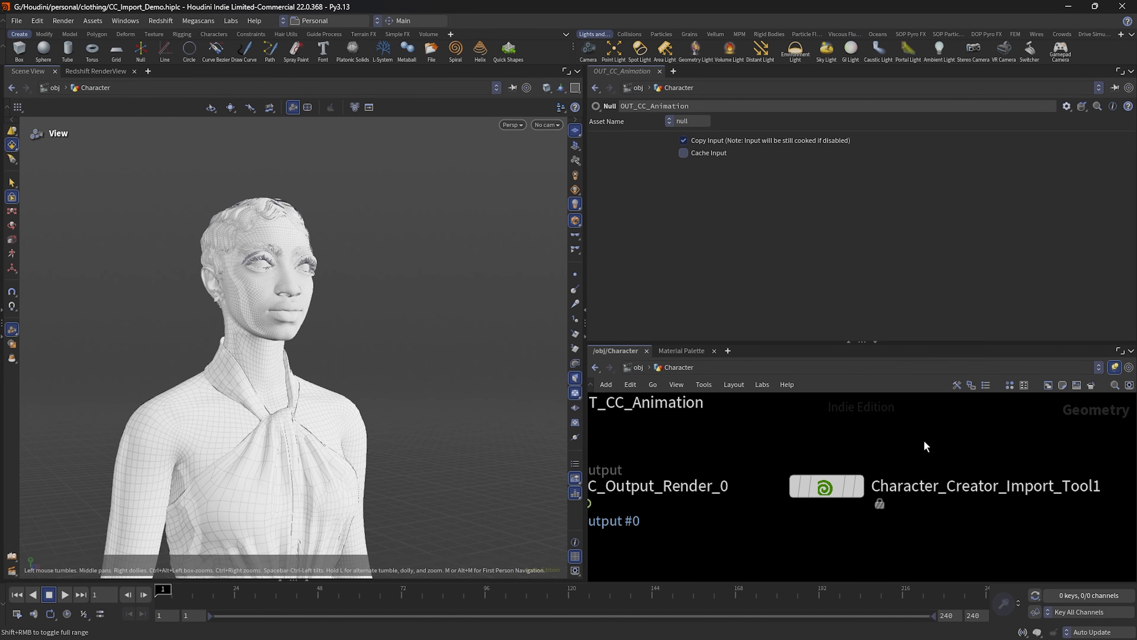
{"action": "scroll", "coordinate": [926, 446], "scroll_direction": "down", "scroll_amount": 1}
{"action": "left_click", "coordinate": [821, 500]}
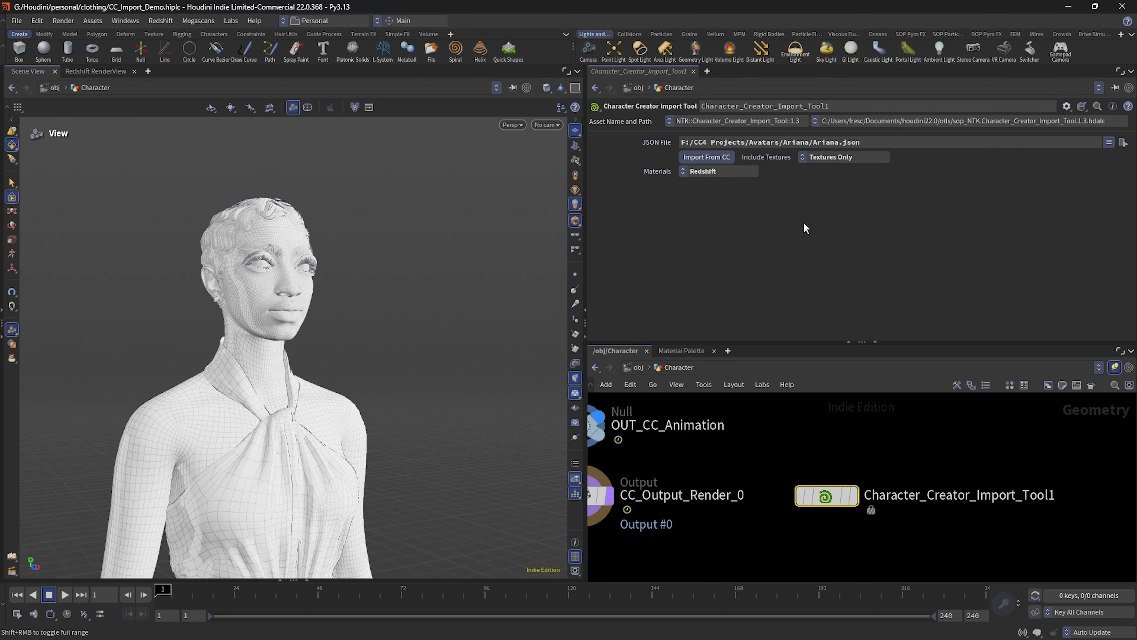
Step: Review the import tool's available material types and browse the folder holding its JSON file without changing either setting
{"action": "left_click", "coordinate": [718, 173]}
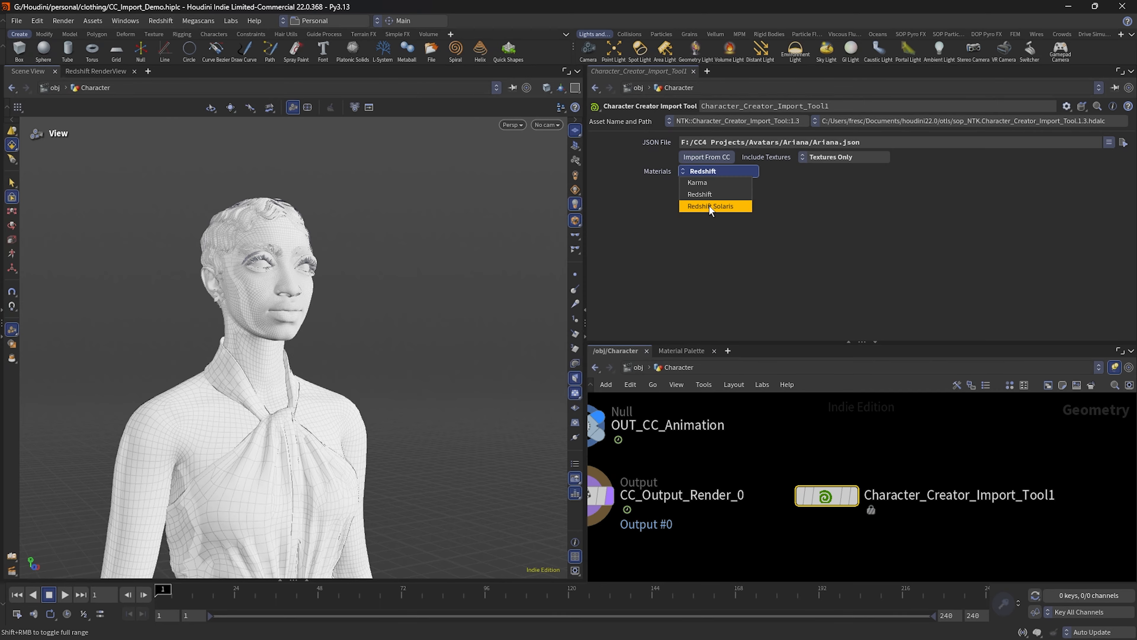
{"action": "left_click", "coordinate": [866, 215]}
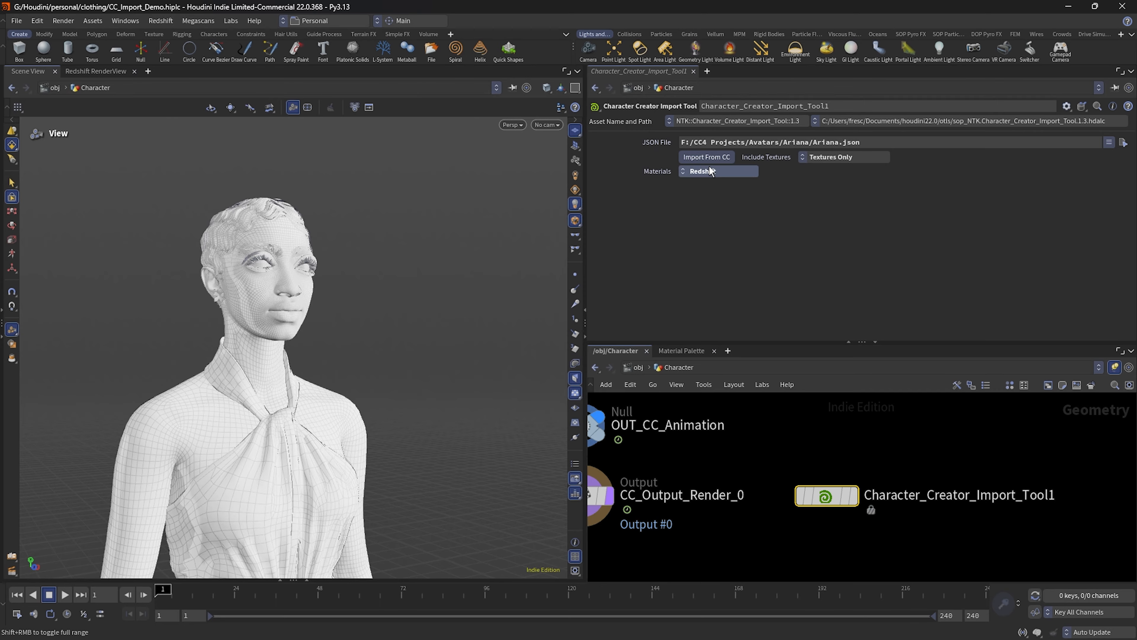
{"action": "left_click", "coordinate": [709, 170]}
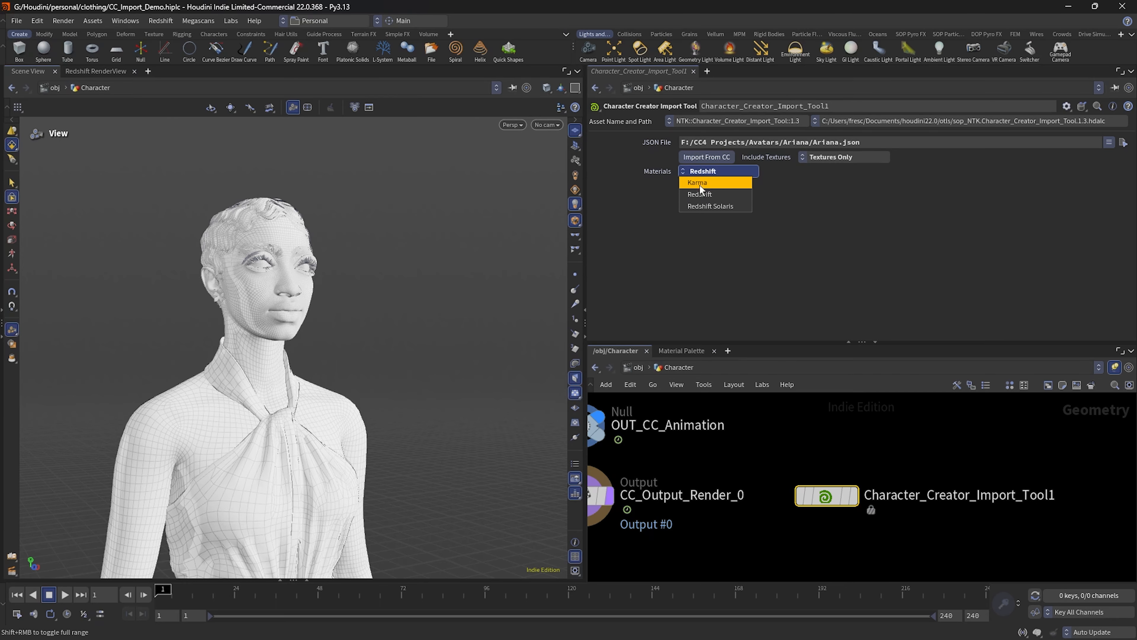
{"action": "left_click", "coordinate": [862, 207]}
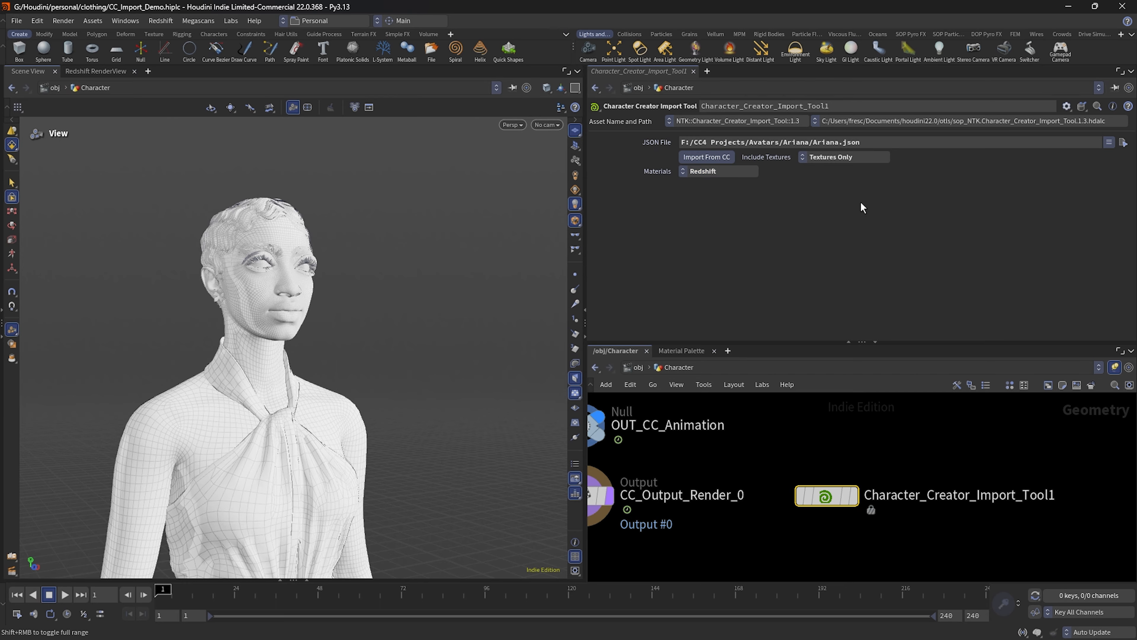
{"action": "left_click", "coordinate": [704, 171]}
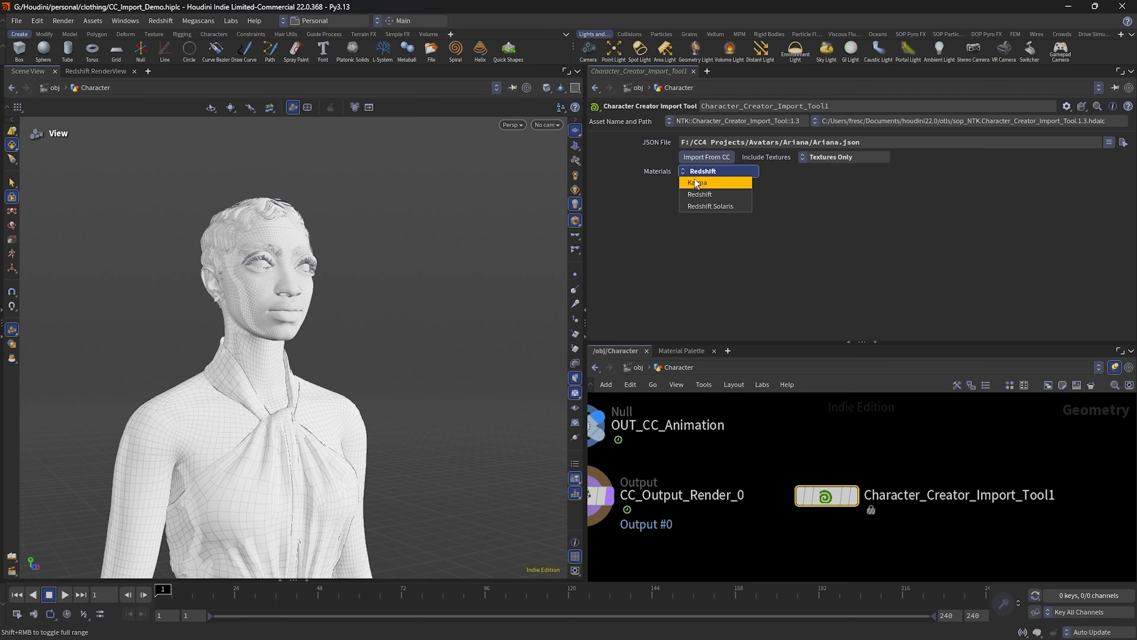
{"action": "left_click", "coordinate": [866, 212]}
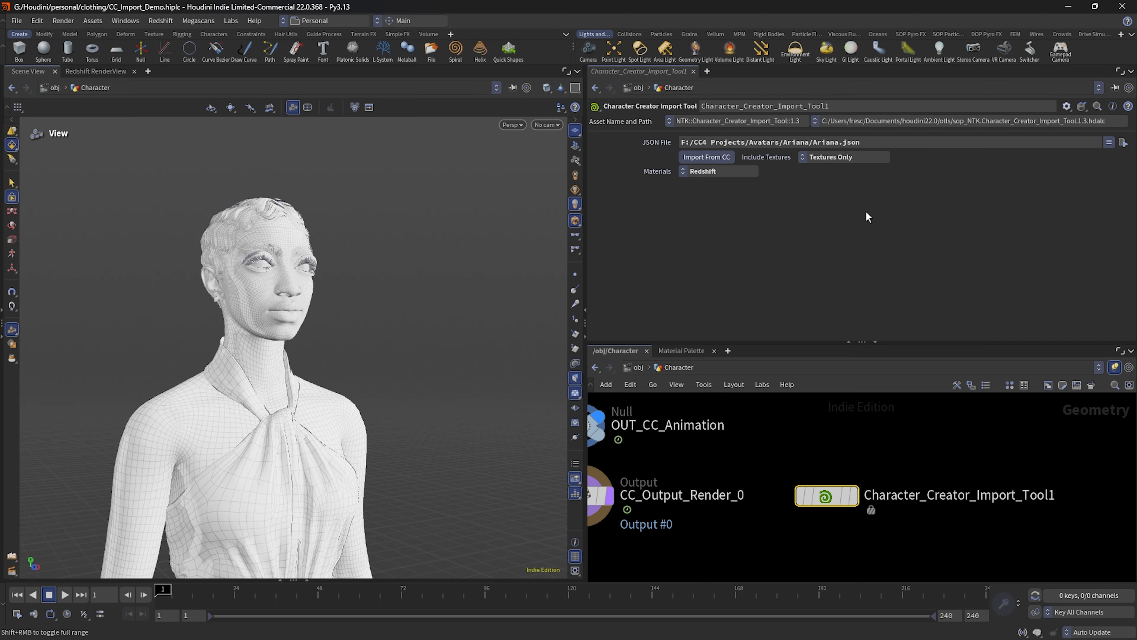
{"action": "left_click", "coordinate": [710, 171]}
{"action": "left_click", "coordinate": [822, 169]}
{"action": "left_click", "coordinate": [1122, 142]}
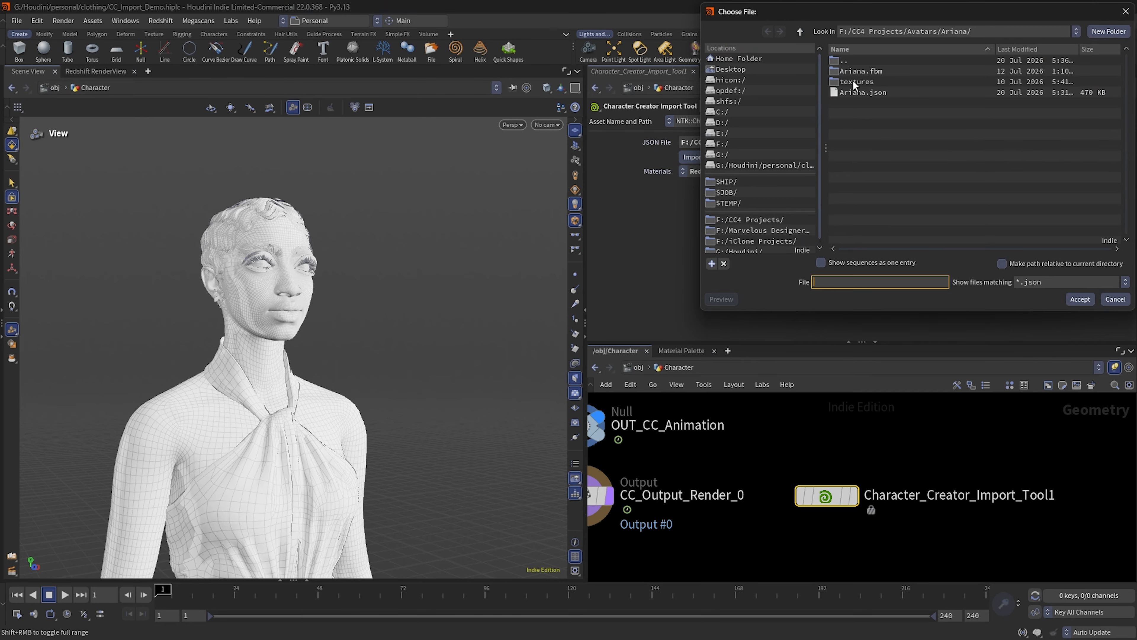
{"action": "left_click", "coordinate": [1115, 299]}
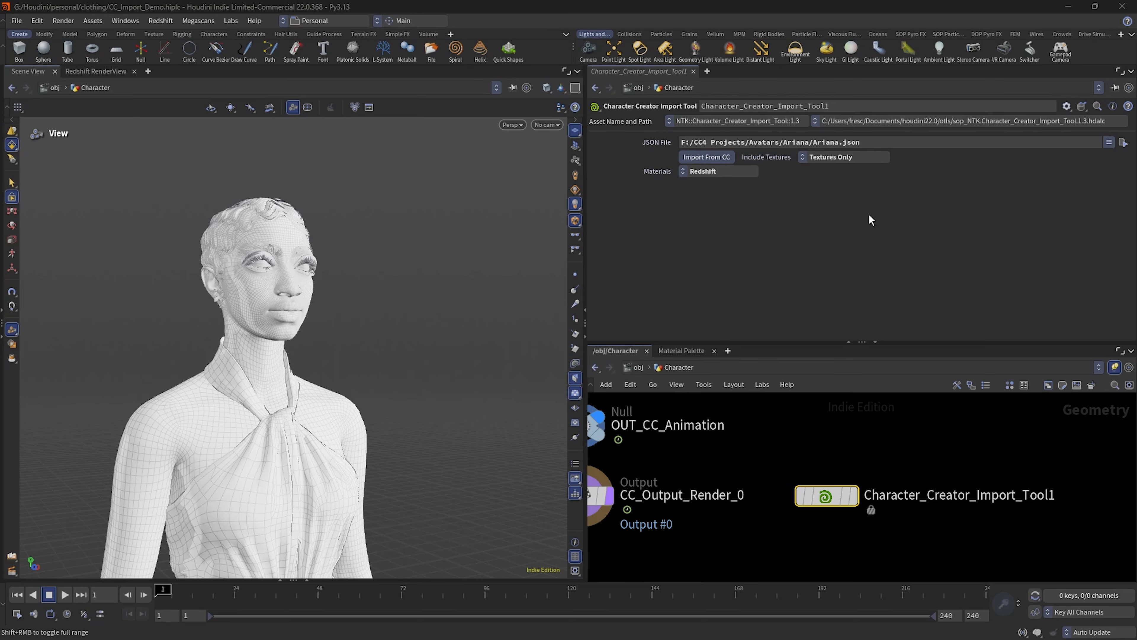
Step: Try the Character Creator import with Karma materials, decline its pre-import notice, and switch the materials back to Redshift
{"action": "left_click", "coordinate": [718, 171]}
{"action": "left_click", "coordinate": [708, 183]}
{"action": "left_click", "coordinate": [712, 157]}
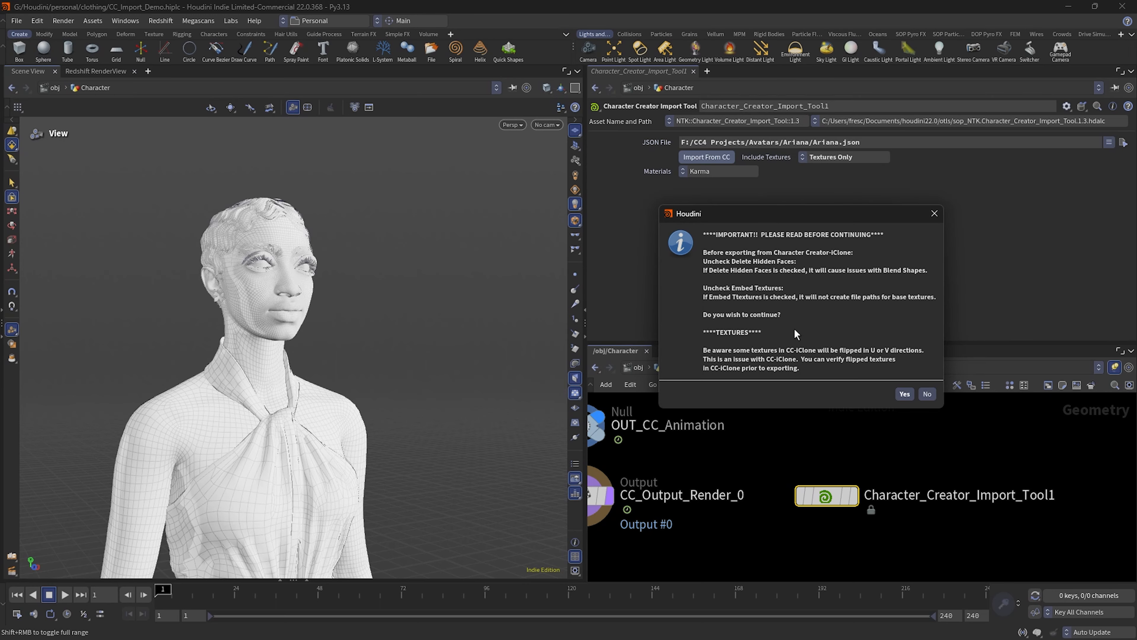
{"action": "left_click_drag", "start_coordinate": [811, 215], "coordinate": [823, 167]}
{"action": "left_click", "coordinate": [939, 345]}
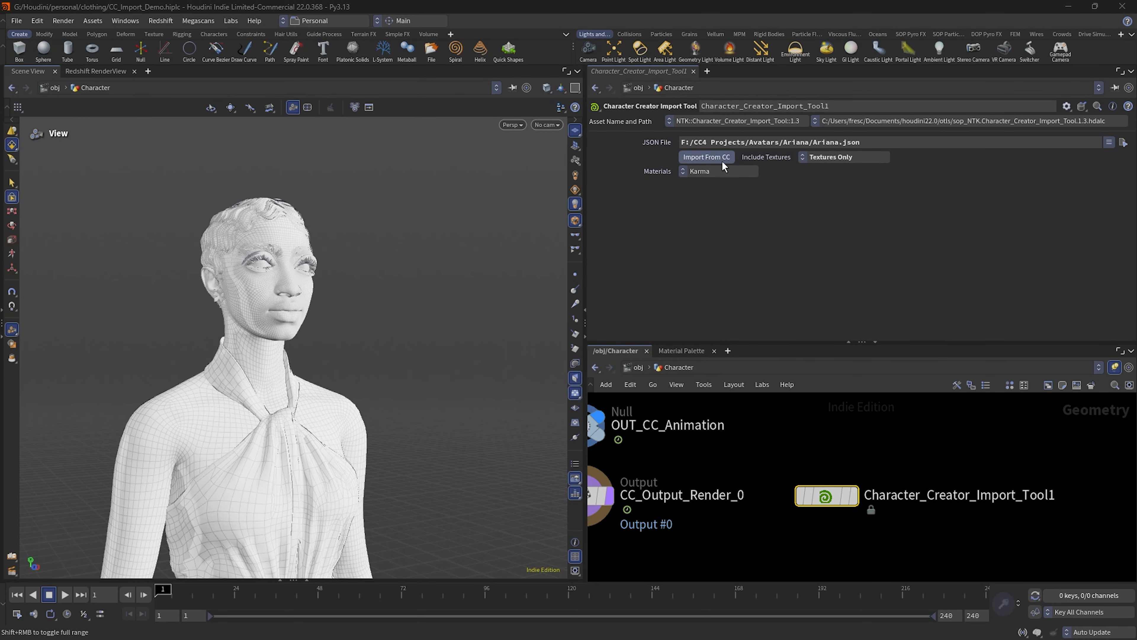
{"action": "left_click", "coordinate": [749, 169]}
{"action": "left_click", "coordinate": [705, 197]}
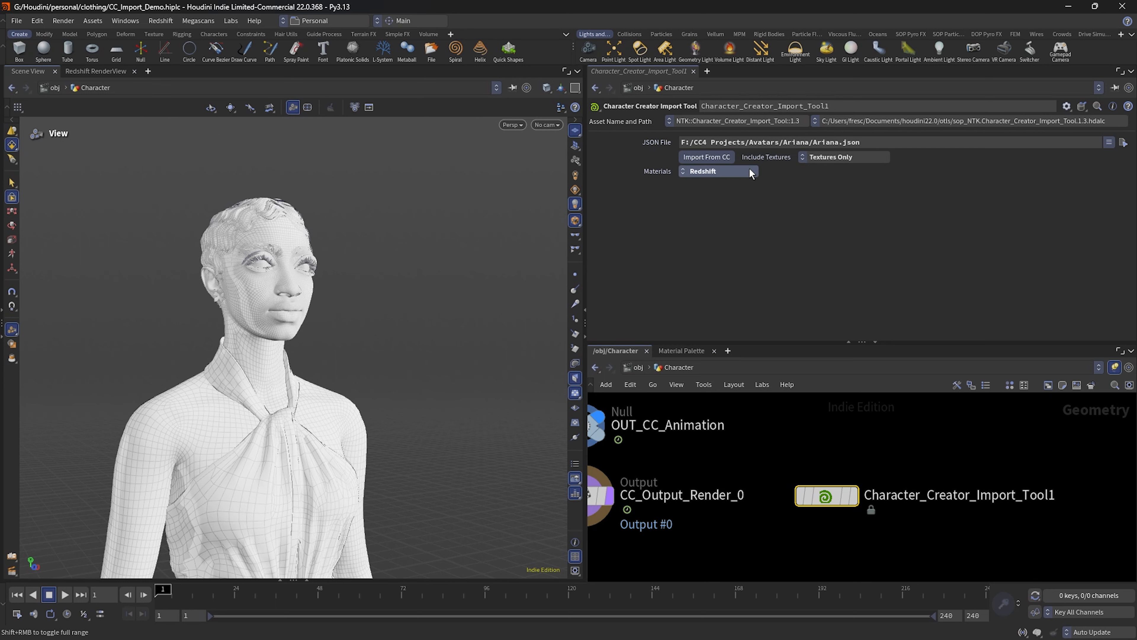
Step: Review the import tool's texture inclusion choices and set it to Model and Textures, keeping Redshift materials
{"action": "left_click", "coordinate": [850, 156]}
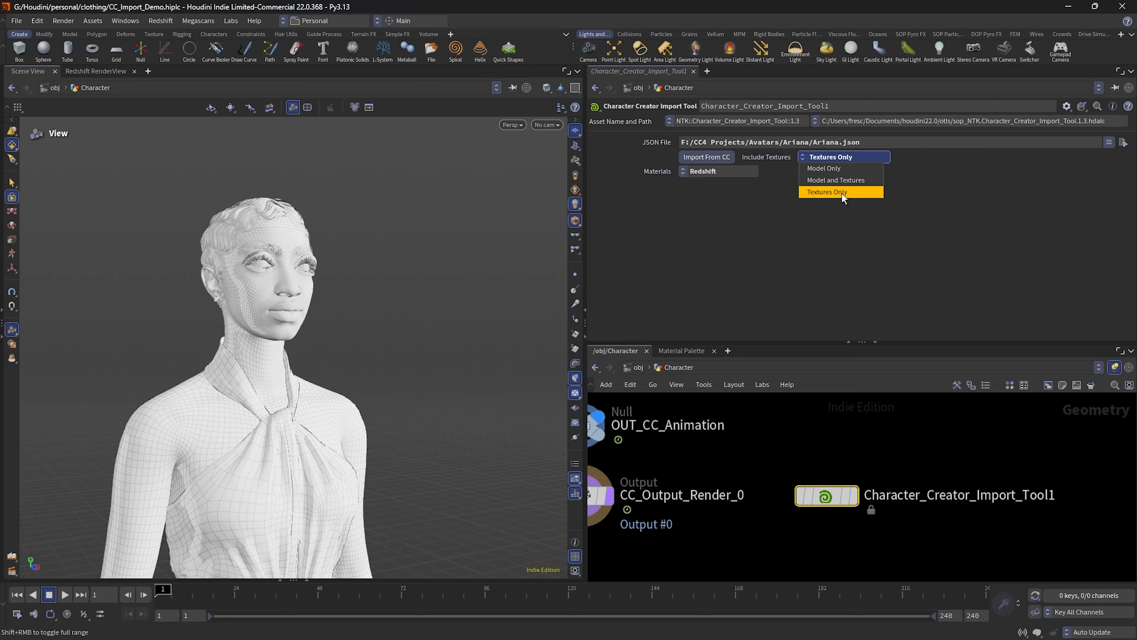
{"action": "left_click", "coordinate": [887, 251]}
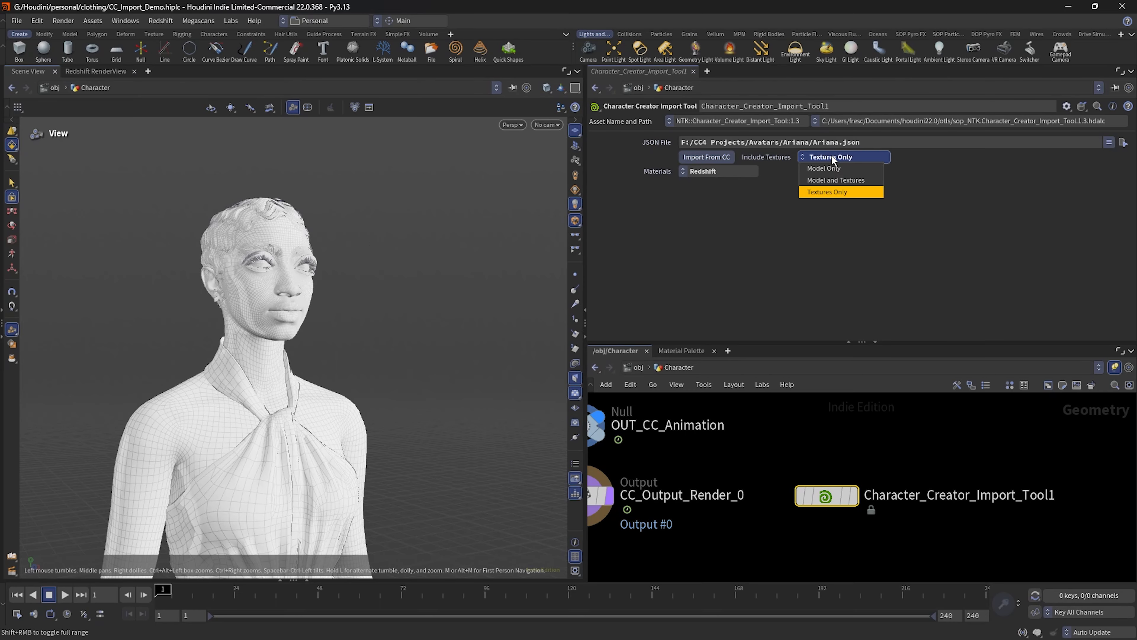
{"action": "left_click", "coordinate": [771, 237]}
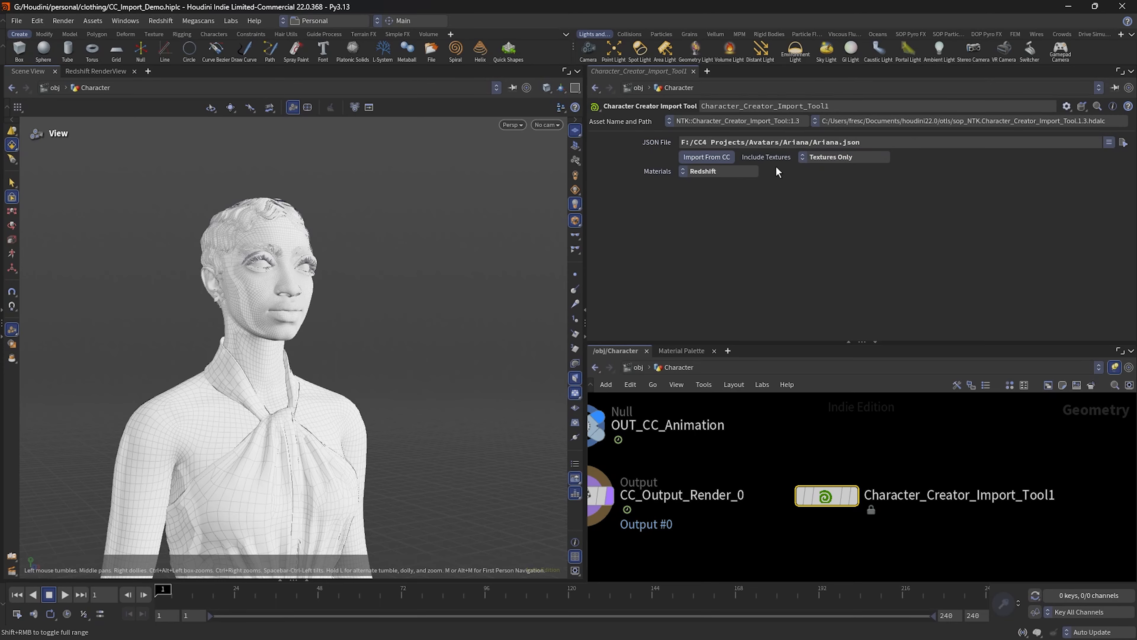
{"action": "left_click", "coordinate": [846, 155]}
{"action": "left_click", "coordinate": [838, 181]}
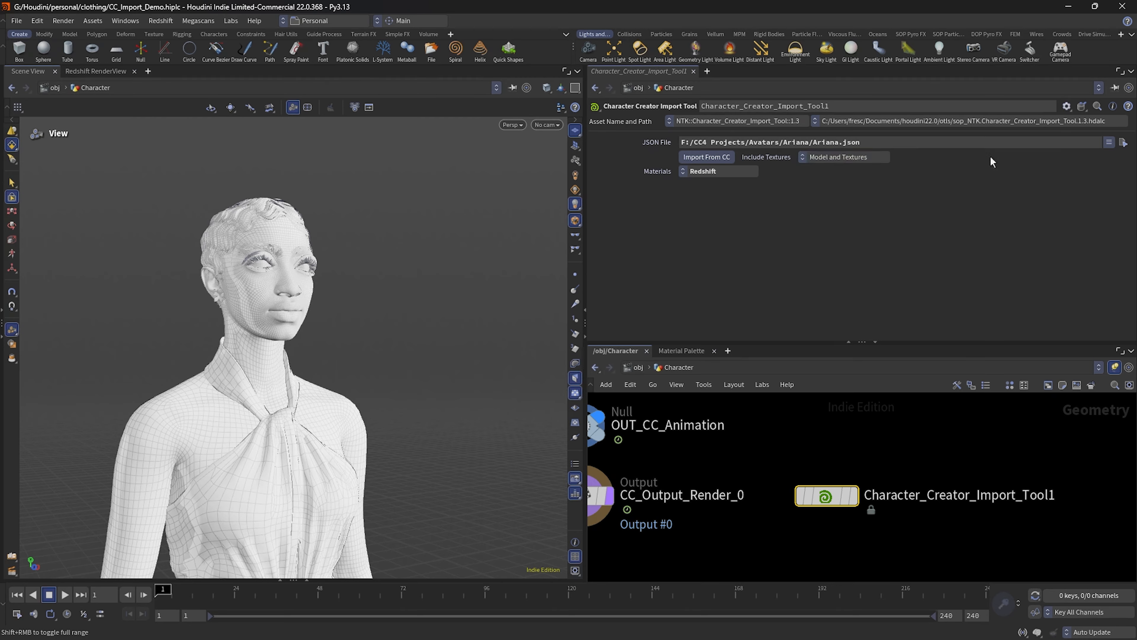
{"action": "left_click", "coordinate": [725, 169]}
{"action": "left_click", "coordinate": [725, 169]}
Step: Return to the object level and open the Ariana_matnet material network
{"action": "left_click", "coordinate": [645, 367]}
{"action": "left_click", "coordinate": [862, 433]}
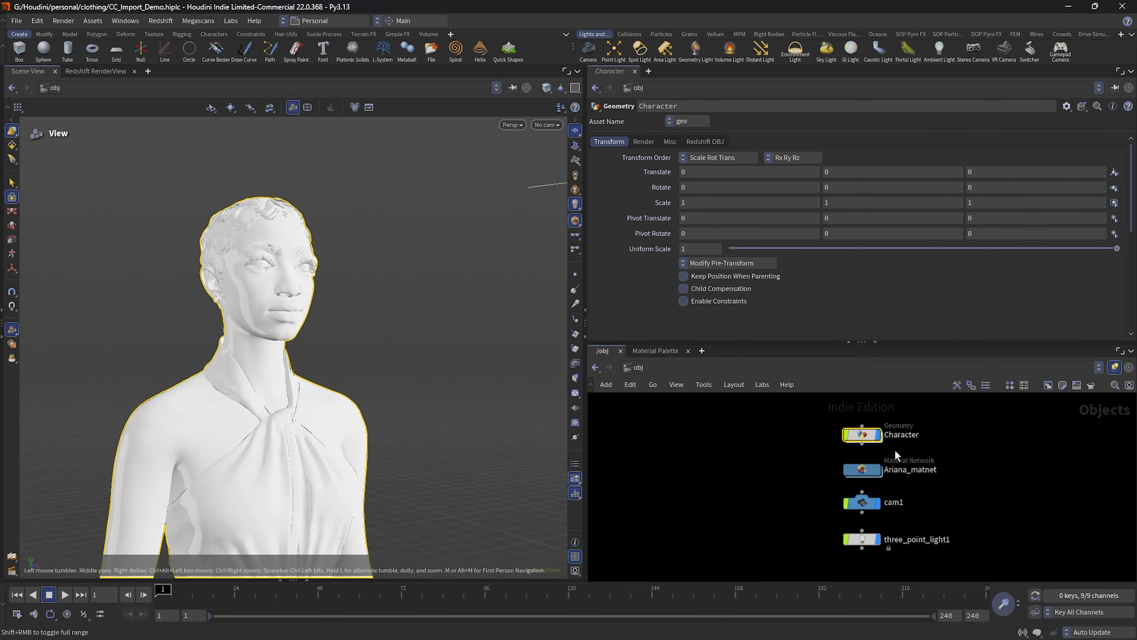
{"action": "scroll", "coordinate": [882, 479], "scroll_direction": "up", "scroll_amount": 2}
{"action": "double_click", "coordinate": [855, 465]}
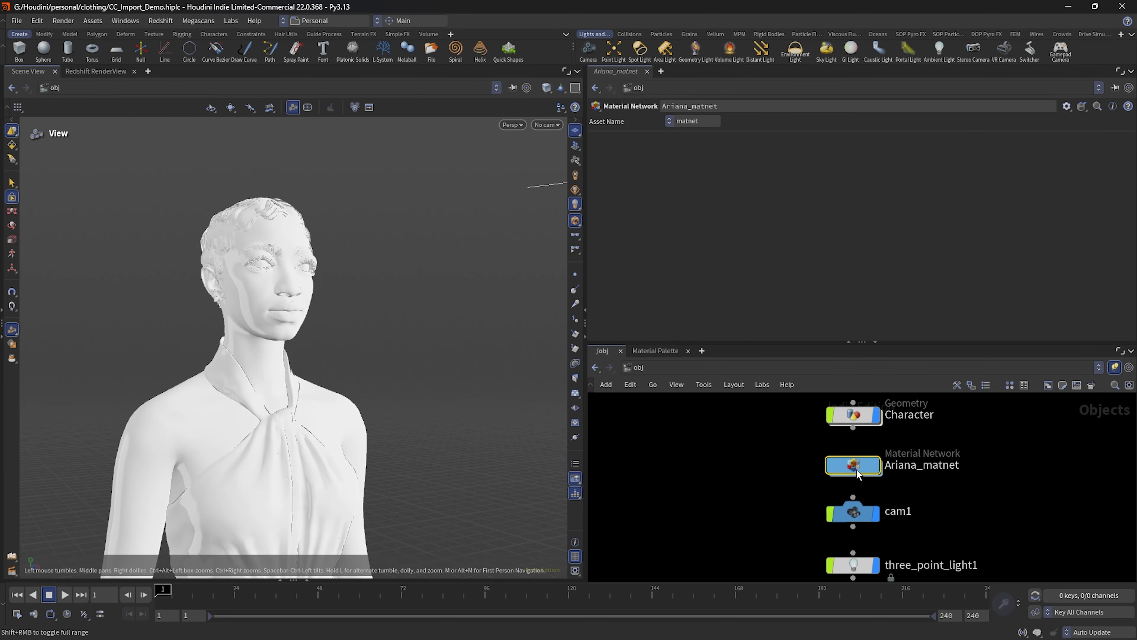
{"action": "left_click", "coordinate": [635, 366]}
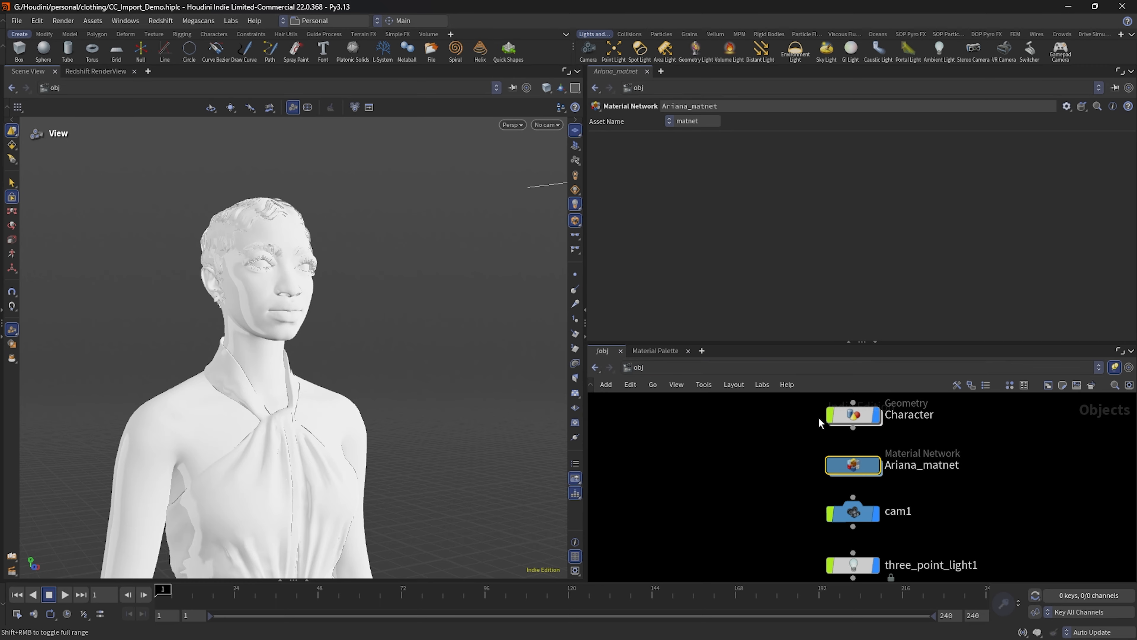
{"action": "double_click", "coordinate": [853, 465]}
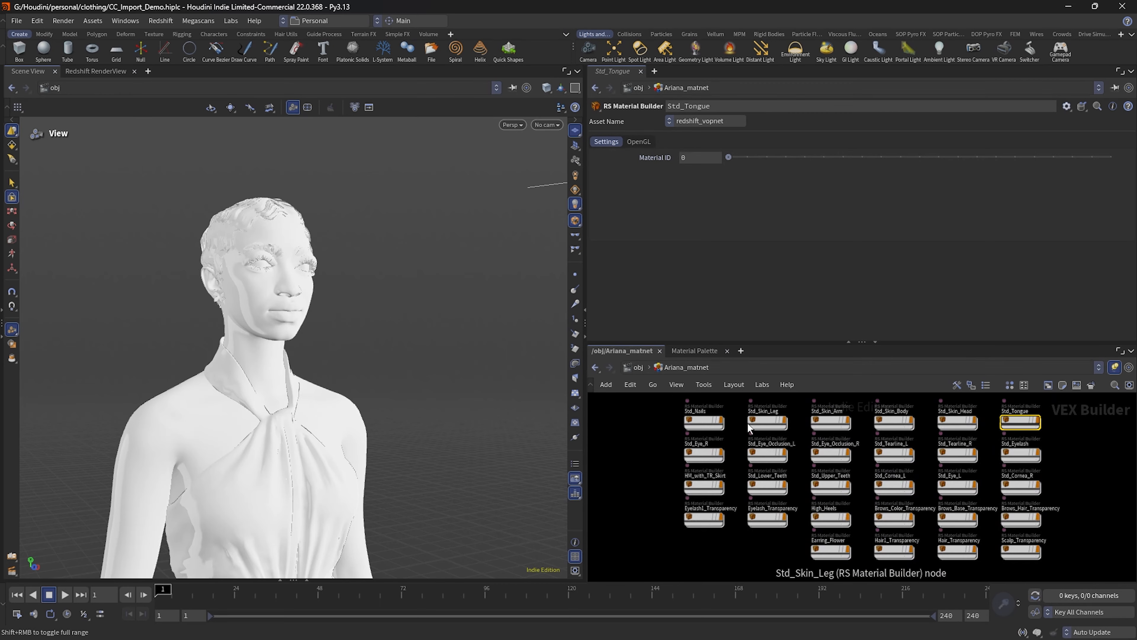
Step: Open the Std_Skin_Body material and collapse the General and Adjust input groups on its Metallic texture node
{"action": "scroll", "coordinate": [747, 423], "scroll_direction": "up", "scroll_amount": 2}
{"action": "double_click", "coordinate": [969, 423]}
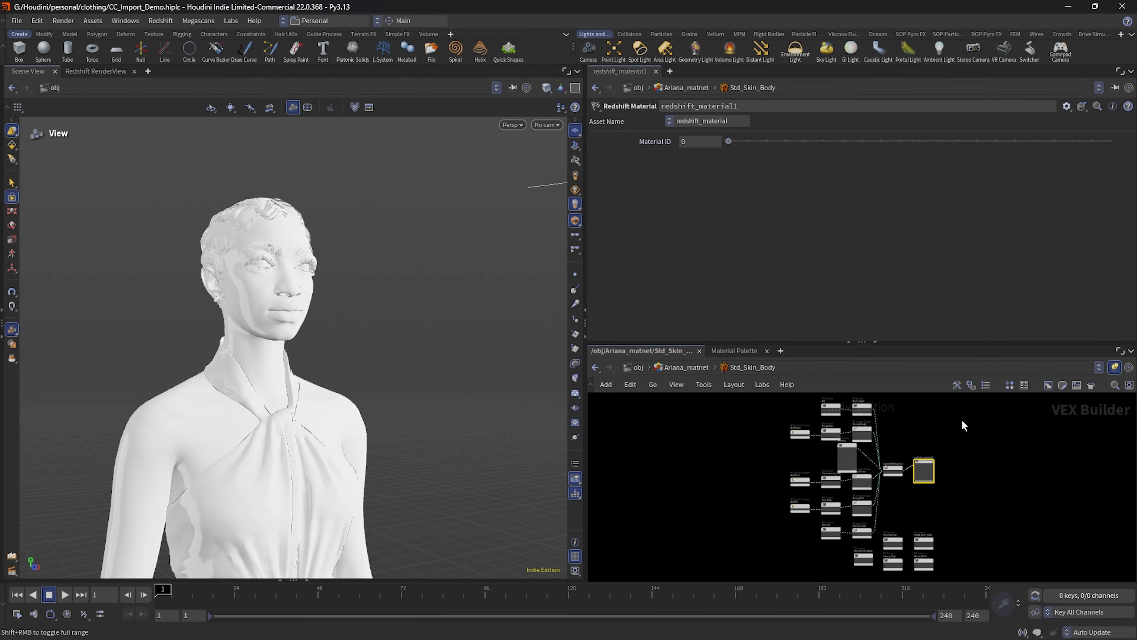
{"action": "scroll", "coordinate": [947, 448], "scroll_direction": "up", "scroll_amount": 5}
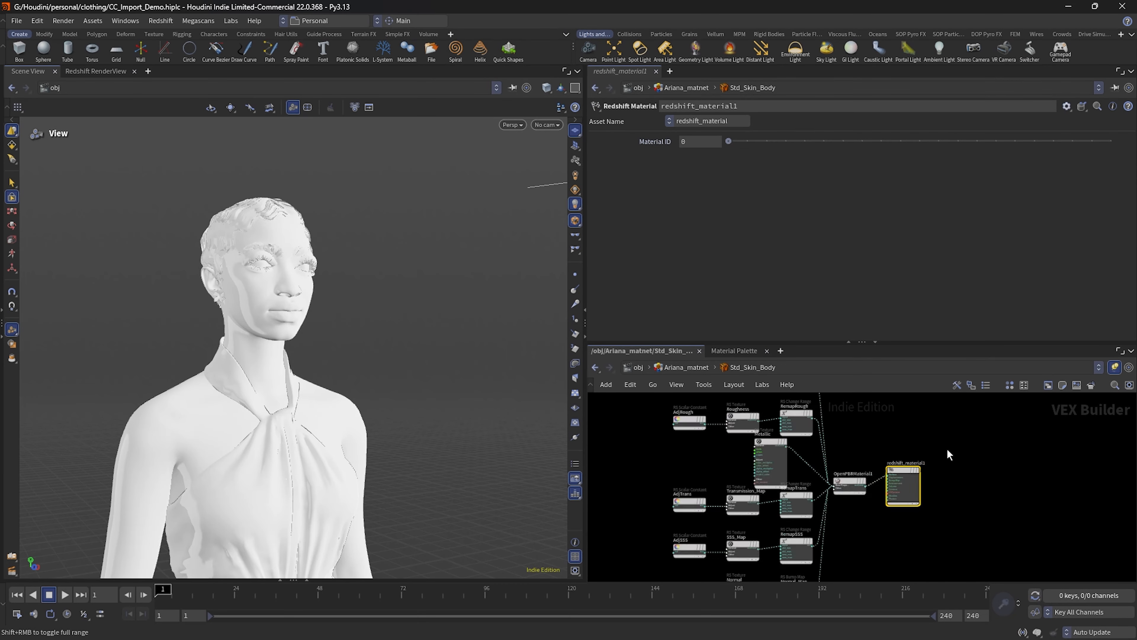
{"action": "middle_click_drag", "start_coordinate": [931, 445], "coordinate": [1083, 459]}
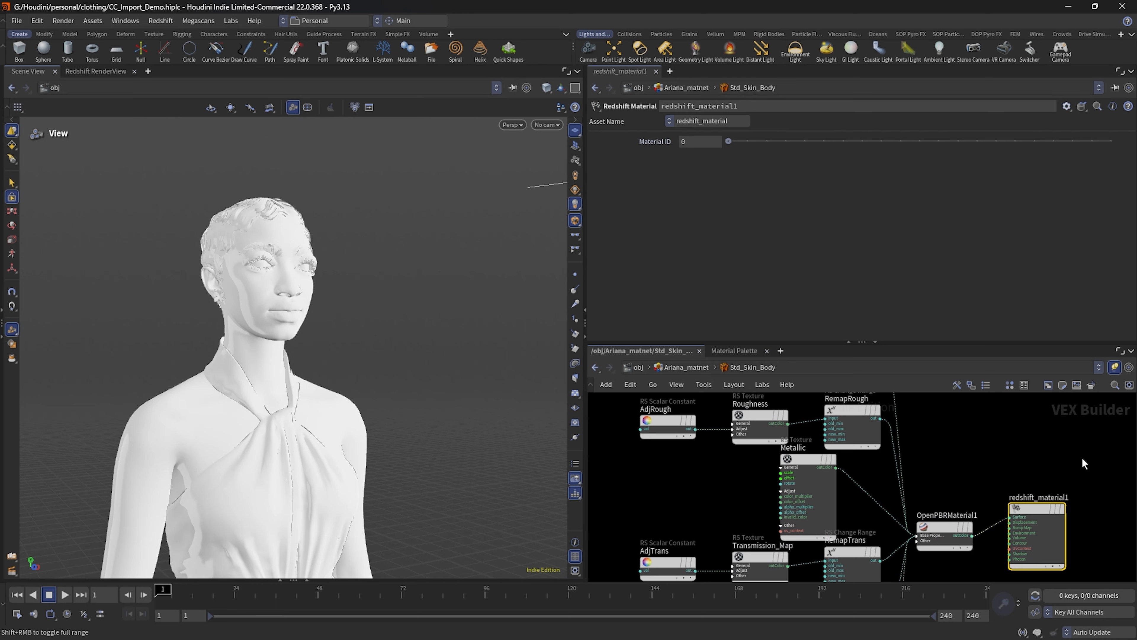
{"action": "left_click", "coordinate": [781, 468]}
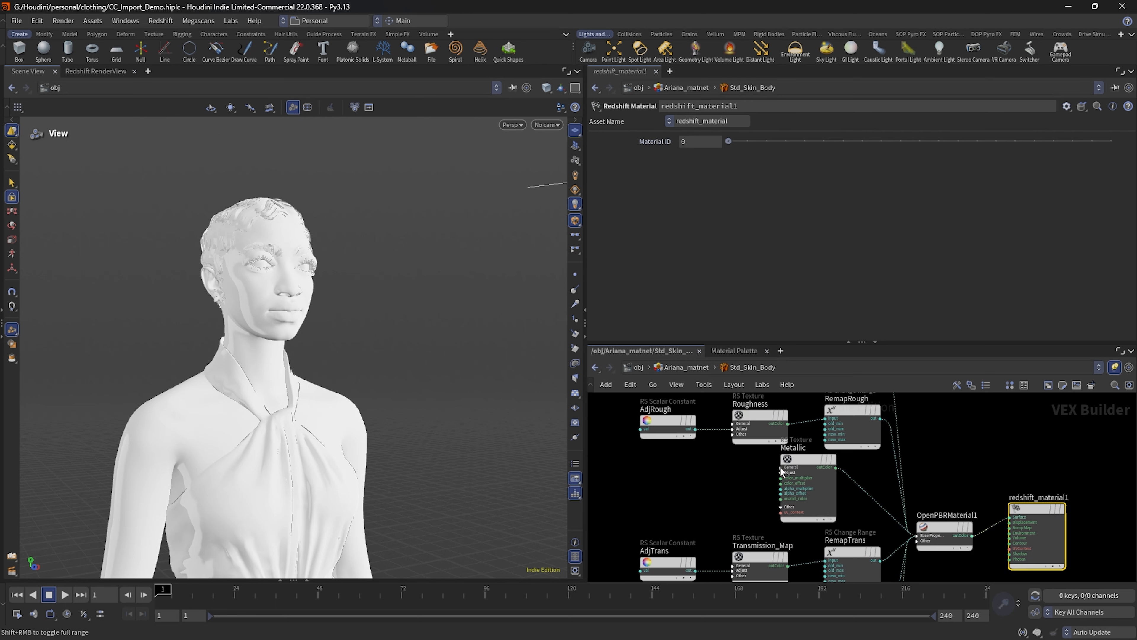
{"action": "left_click", "coordinate": [781, 473]}
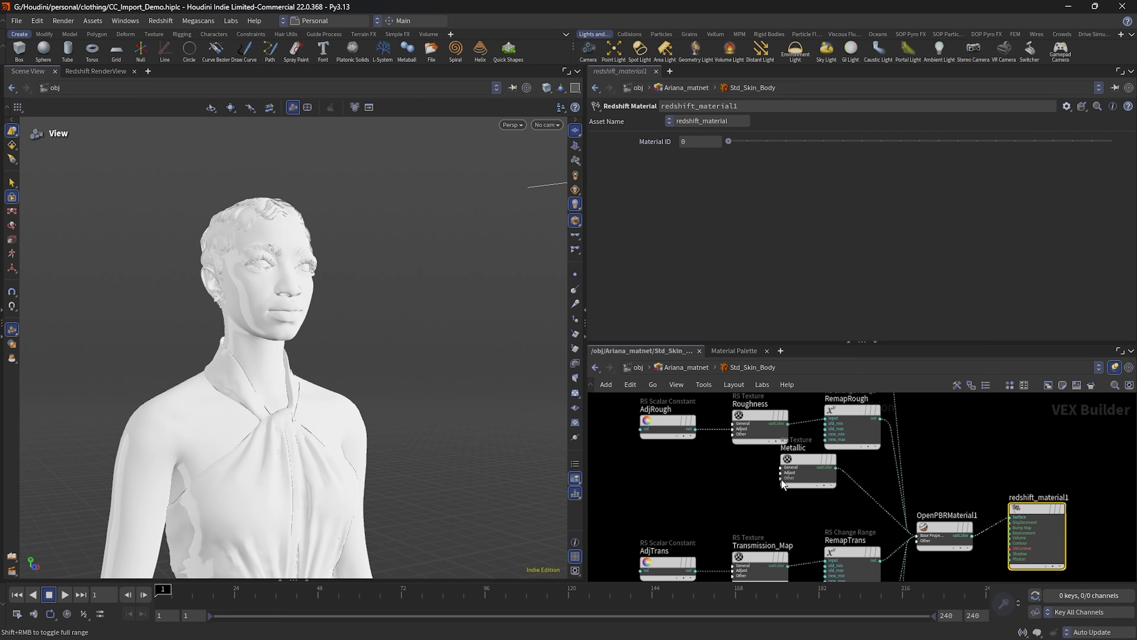
Step: Examine the texture nodes inside the Std_Skin_Head material and return to the object level
{"action": "left_click", "coordinate": [694, 367]}
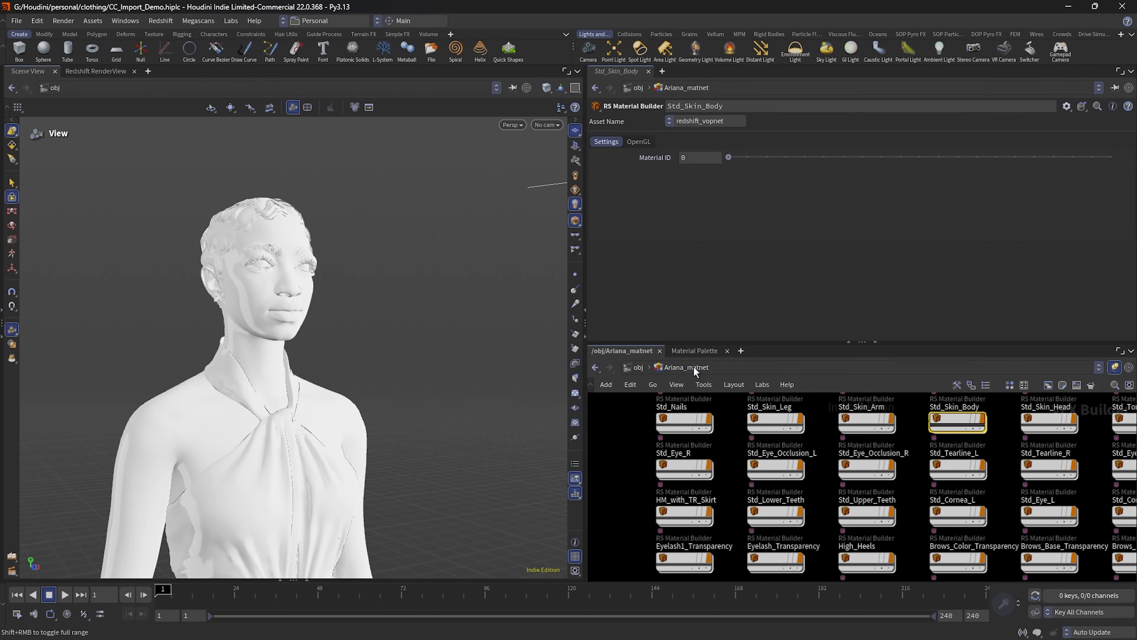
{"action": "middle_click_drag", "start_coordinate": [1001, 505], "coordinate": [858, 507]}
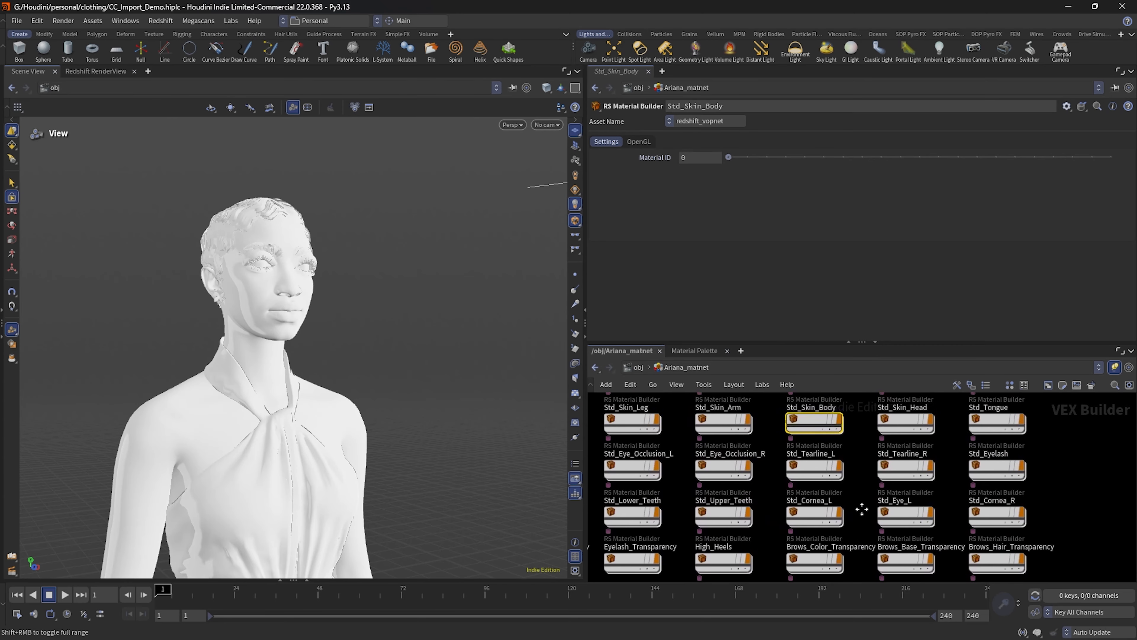
{"action": "double_click", "coordinate": [904, 420]}
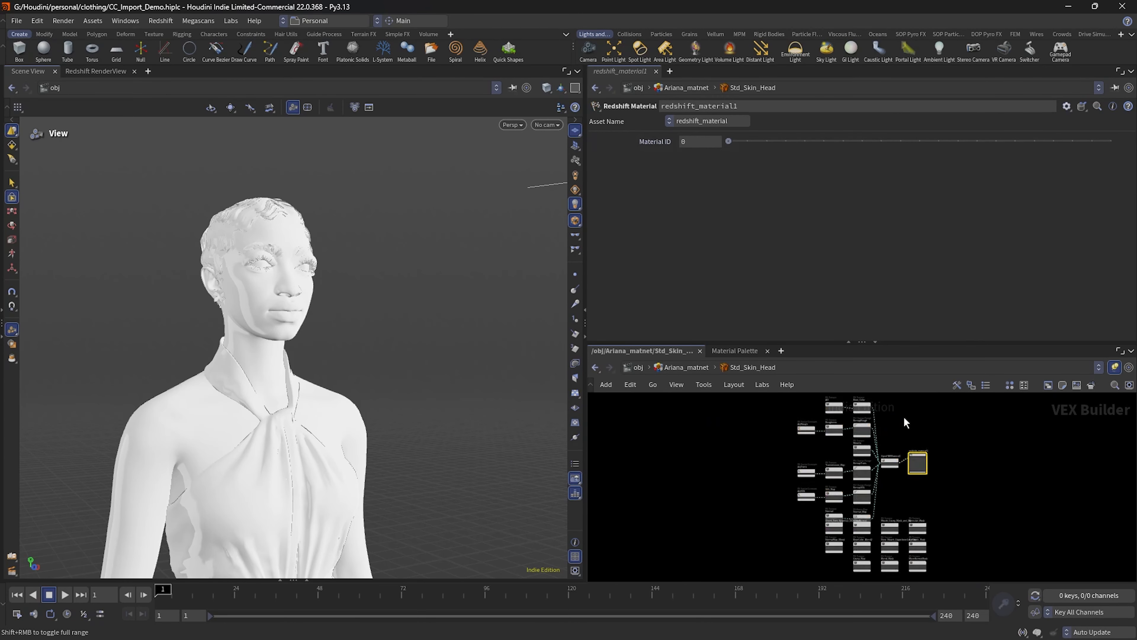
{"action": "scroll", "coordinate": [998, 509], "scroll_direction": "up", "scroll_amount": 2}
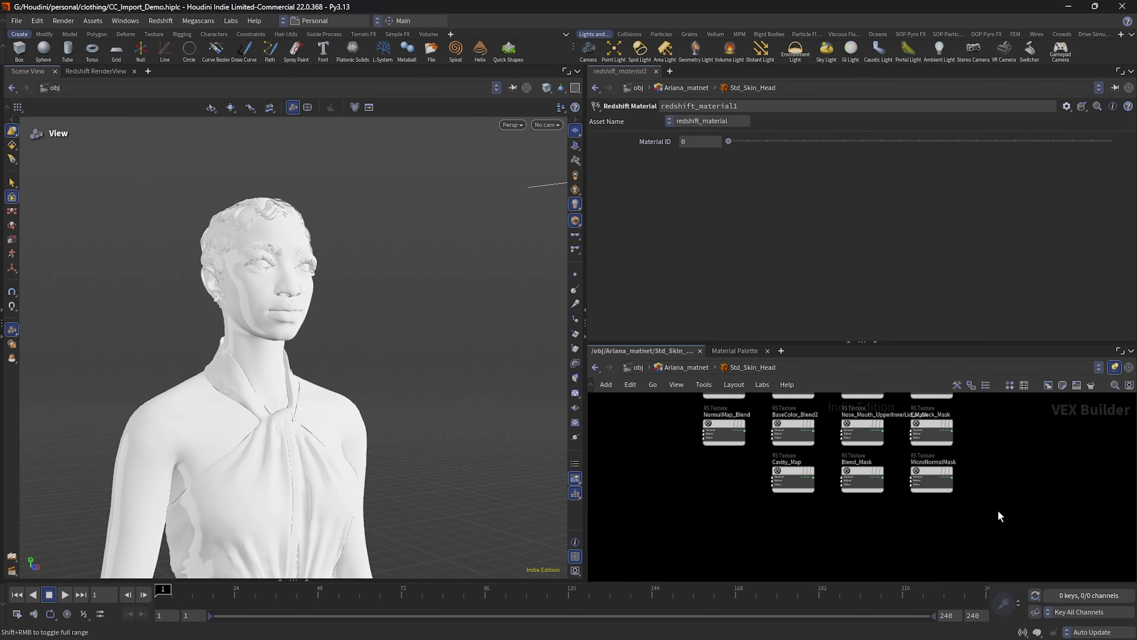
{"action": "scroll", "coordinate": [988, 470], "scroll_direction": "down", "scroll_amount": 2}
{"action": "left_click", "coordinate": [690, 367]}
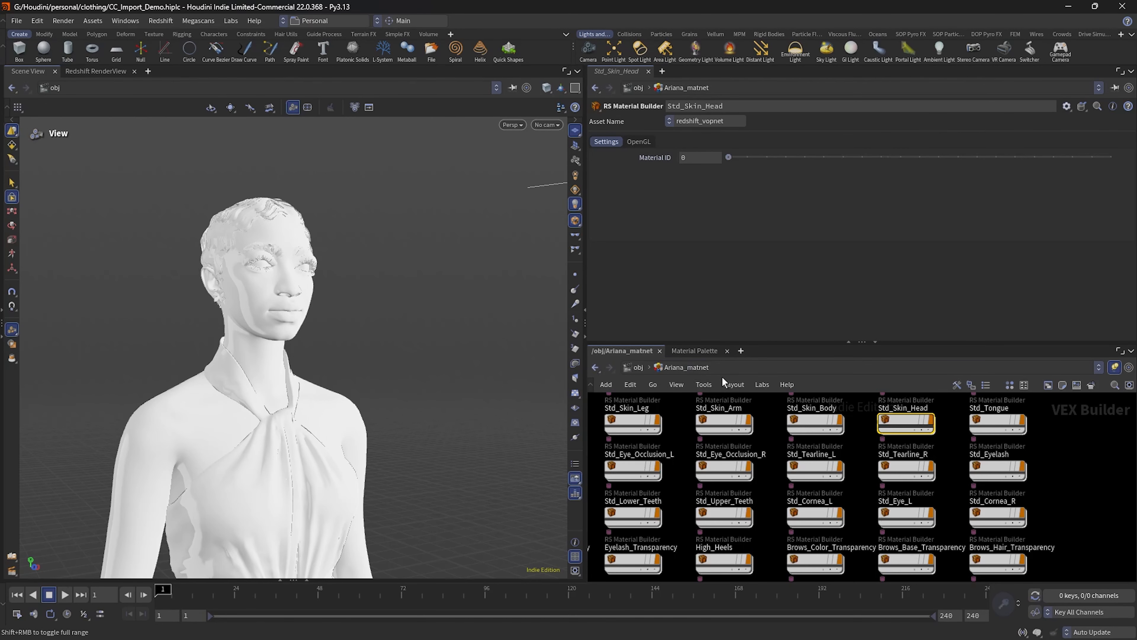
{"action": "left_click", "coordinate": [638, 367]}
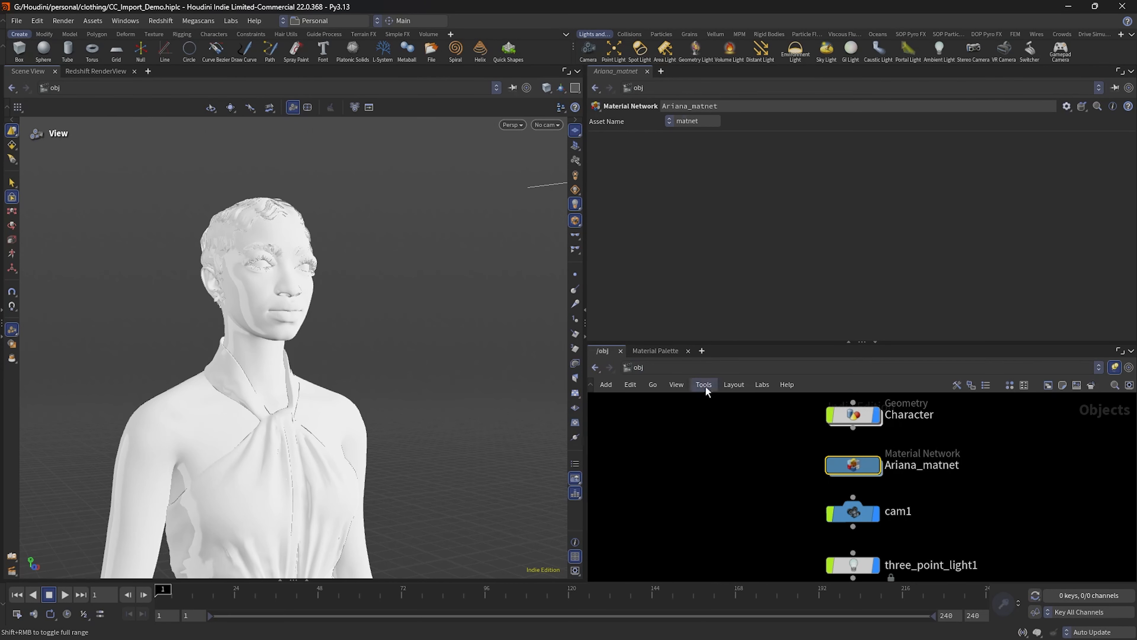
{"action": "middle_click_drag", "start_coordinate": [940, 493], "coordinate": [911, 504]}
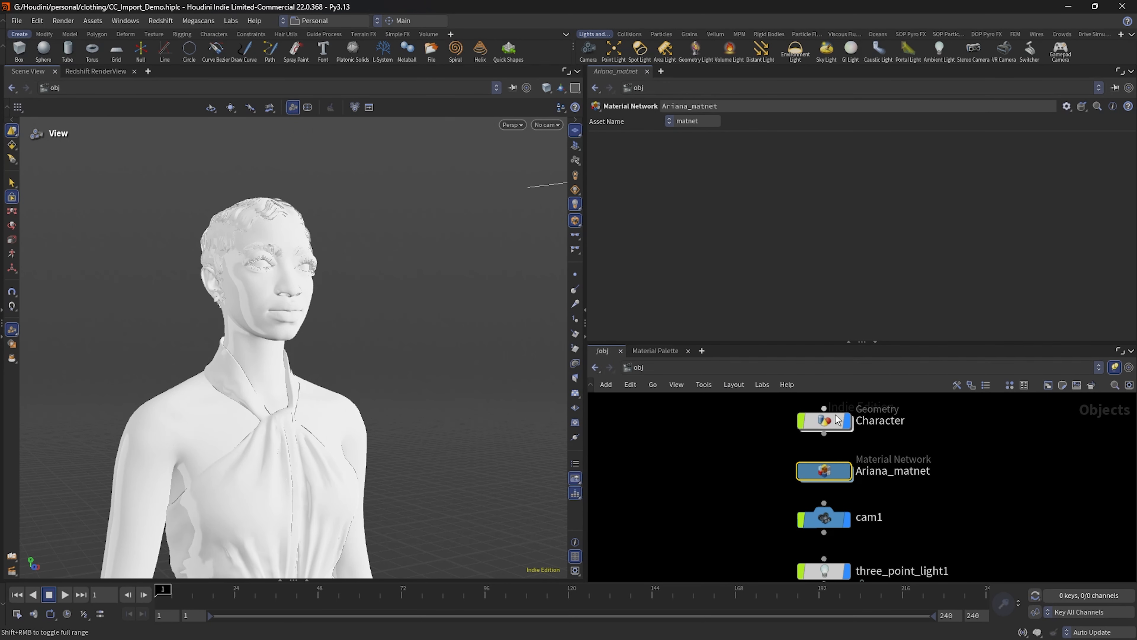
Step: Review the materials in the Ariana_matnet network, return to the object level and open the Character geometry network
{"action": "double_click", "coordinate": [829, 472]}
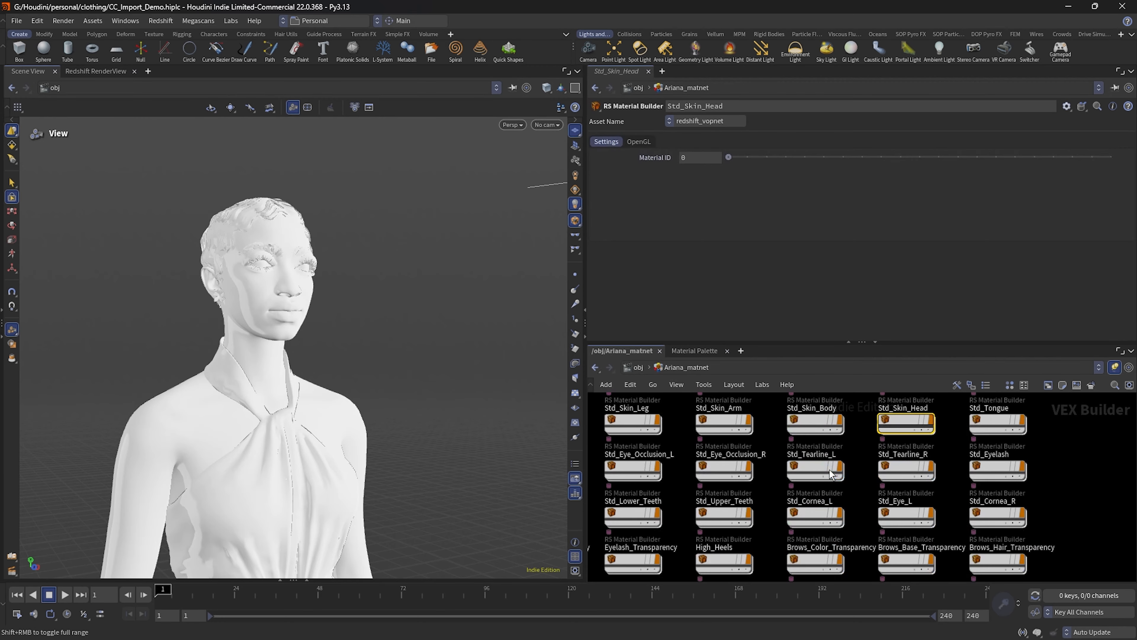
{"action": "left_click", "coordinate": [638, 367]}
{"action": "double_click", "coordinate": [793, 408]}
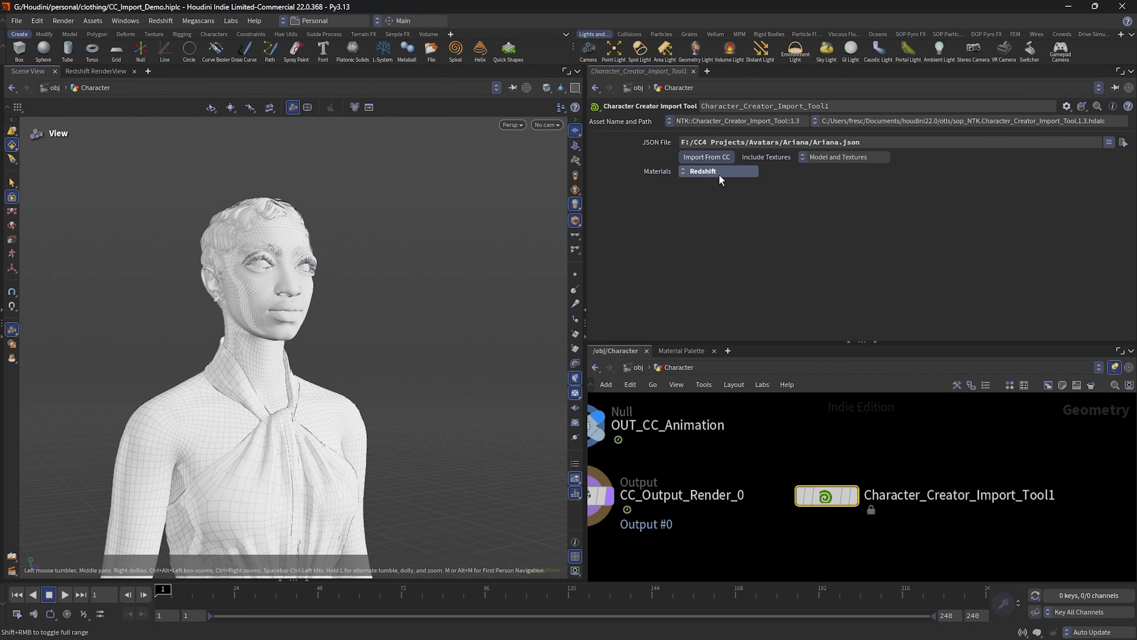
Step: Set the import tool to Karma materials with Textures Only, and import the character's textures from CC
{"action": "left_click", "coordinate": [719, 173]}
{"action": "left_click", "coordinate": [706, 157]}
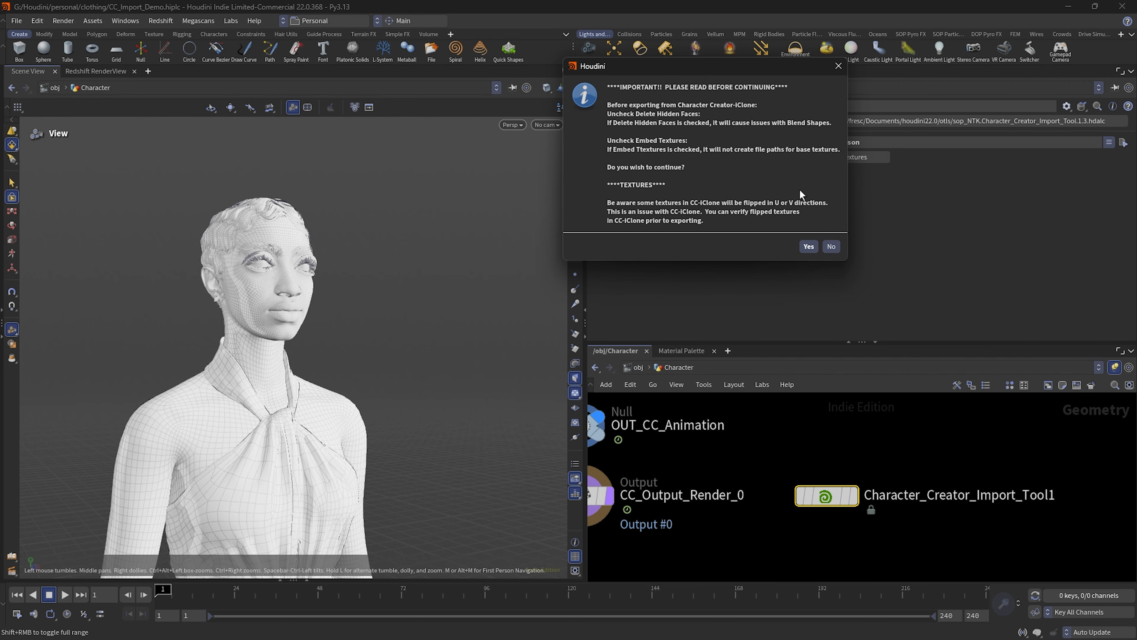
{"action": "left_click", "coordinate": [831, 245]}
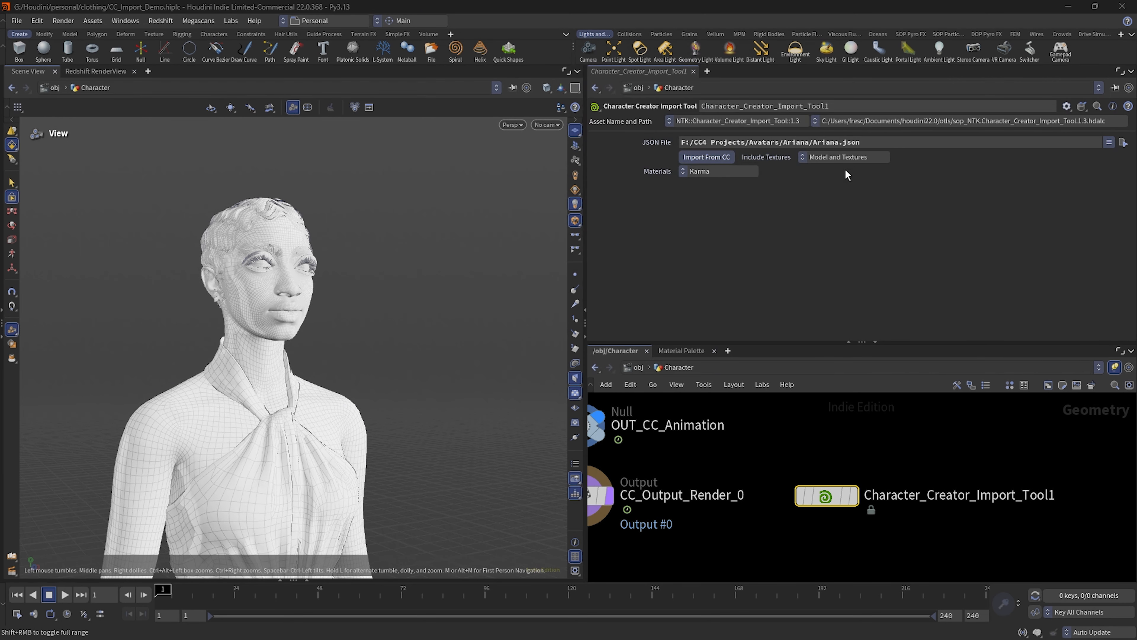
{"action": "left_click", "coordinate": [843, 158]}
{"action": "left_click", "coordinate": [838, 192]}
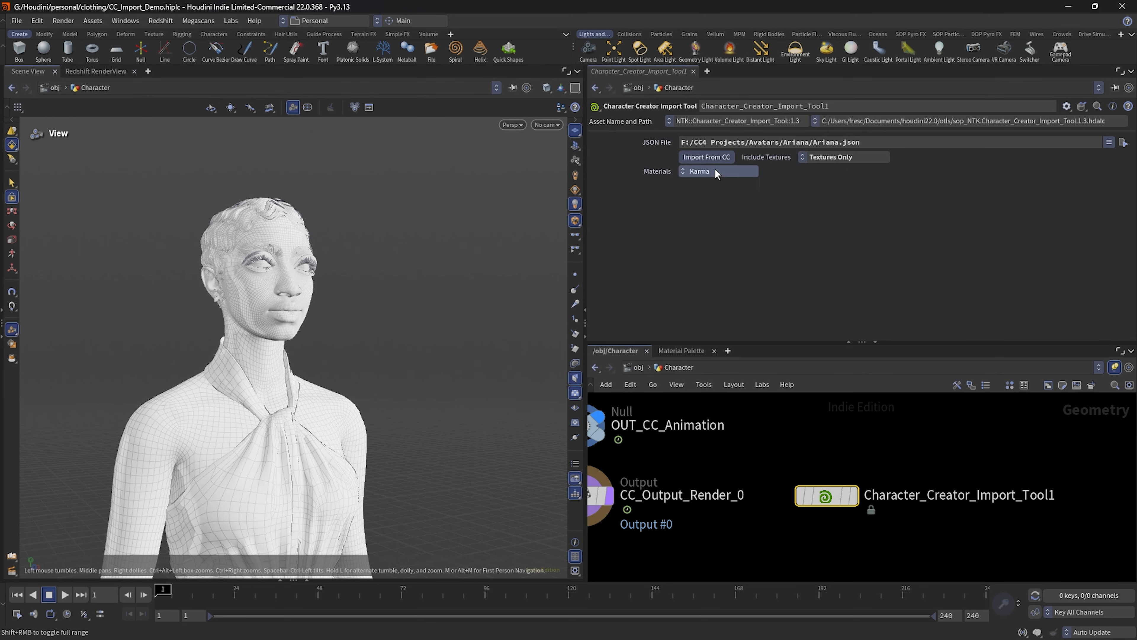
{"action": "left_click", "coordinate": [696, 156]}
{"action": "left_click", "coordinate": [798, 244]}
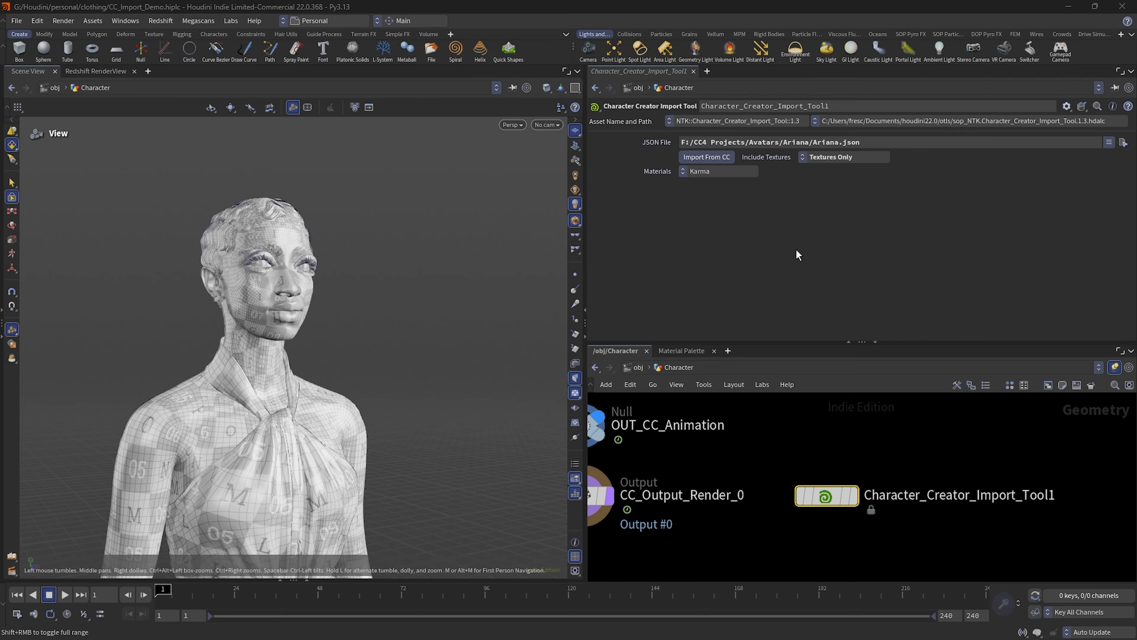
Step: Return to the object level, open the Ariana_lopnet network and examine its Solaris node chain
{"action": "left_click", "coordinate": [636, 366]}
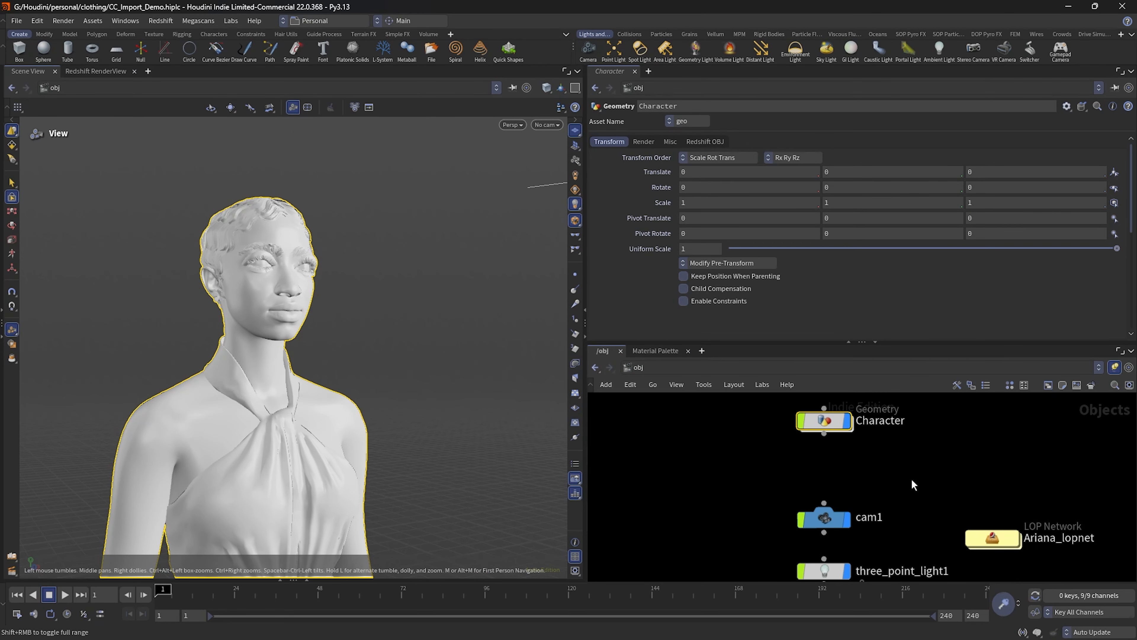
{"action": "middle_click_drag", "start_coordinate": [912, 481], "coordinate": [876, 439]}
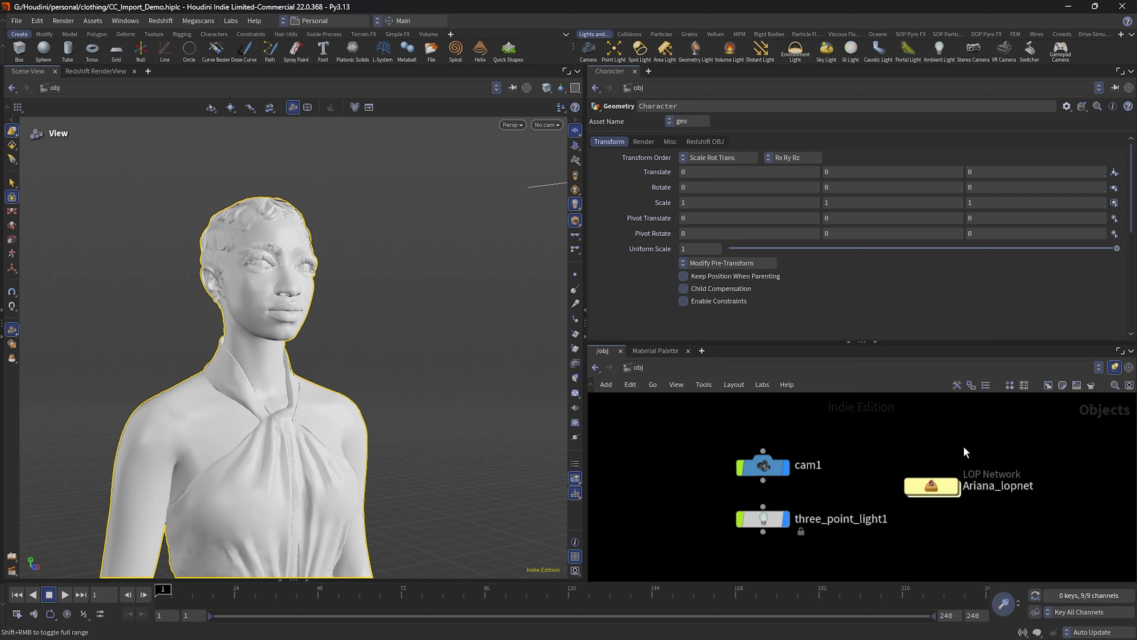
{"action": "double_click", "coordinate": [938, 484]}
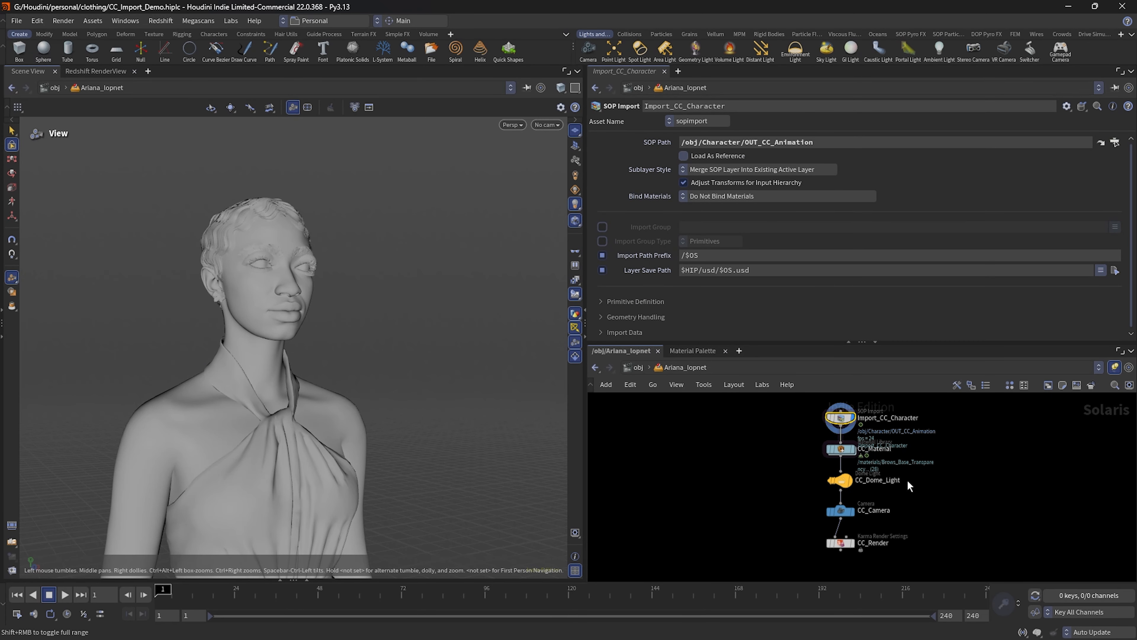
{"action": "middle_click_drag", "start_coordinate": [871, 549], "coordinate": [878, 498]}
{"action": "scroll", "coordinate": [879, 496], "scroll_direction": "up", "scroll_amount": 4}
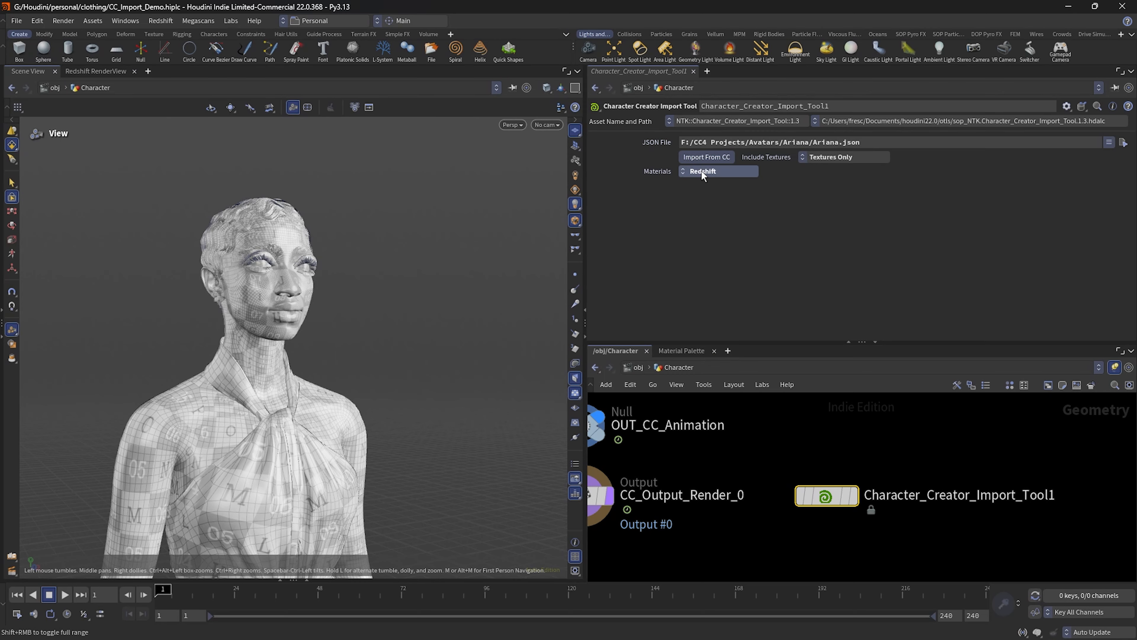
Step: Import the character's textures again with Redshift materials and Textures Only, keeping Redshift as the material type
{"action": "left_click", "coordinate": [702, 155]}
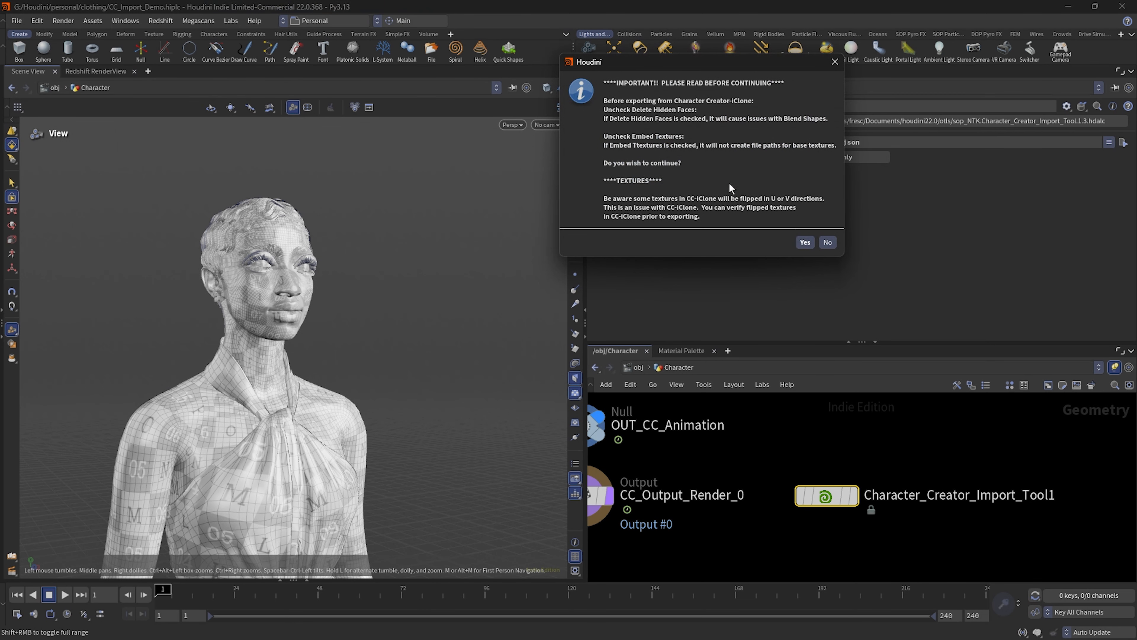
{"action": "left_click", "coordinate": [804, 242]}
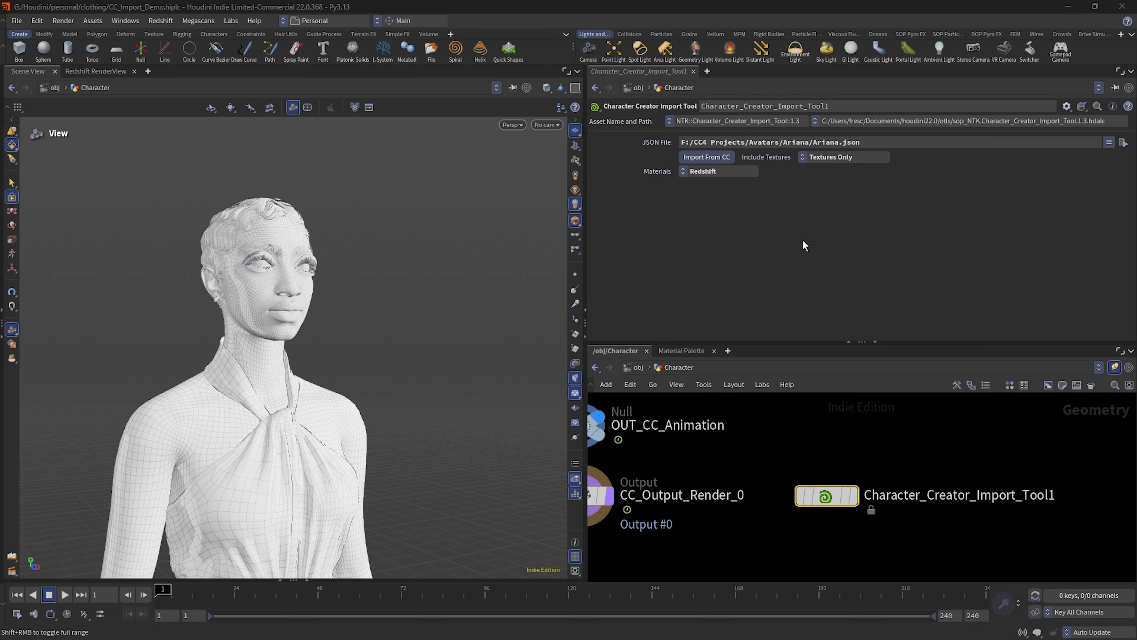
{"action": "left_click", "coordinate": [719, 174]}
{"action": "left_click", "coordinate": [719, 174]}
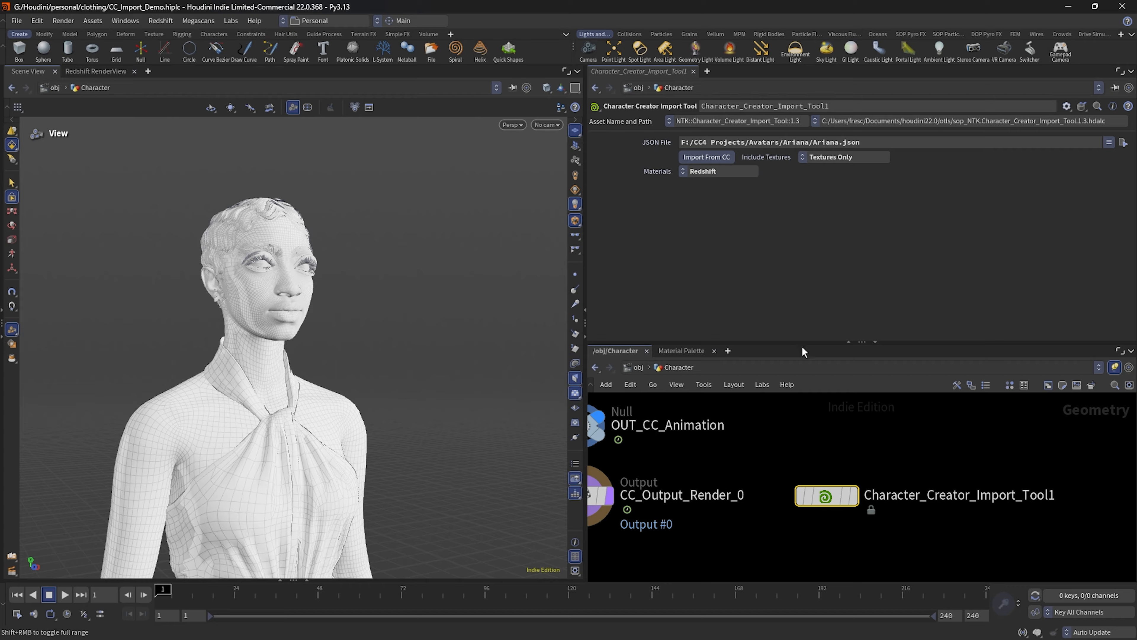
Step: Return to the object level and place the Ariana_matnet material network directly below the Character node
{"action": "left_click", "coordinate": [636, 367]}
{"action": "middle_click_drag", "start_coordinate": [956, 531], "coordinate": [937, 489]}
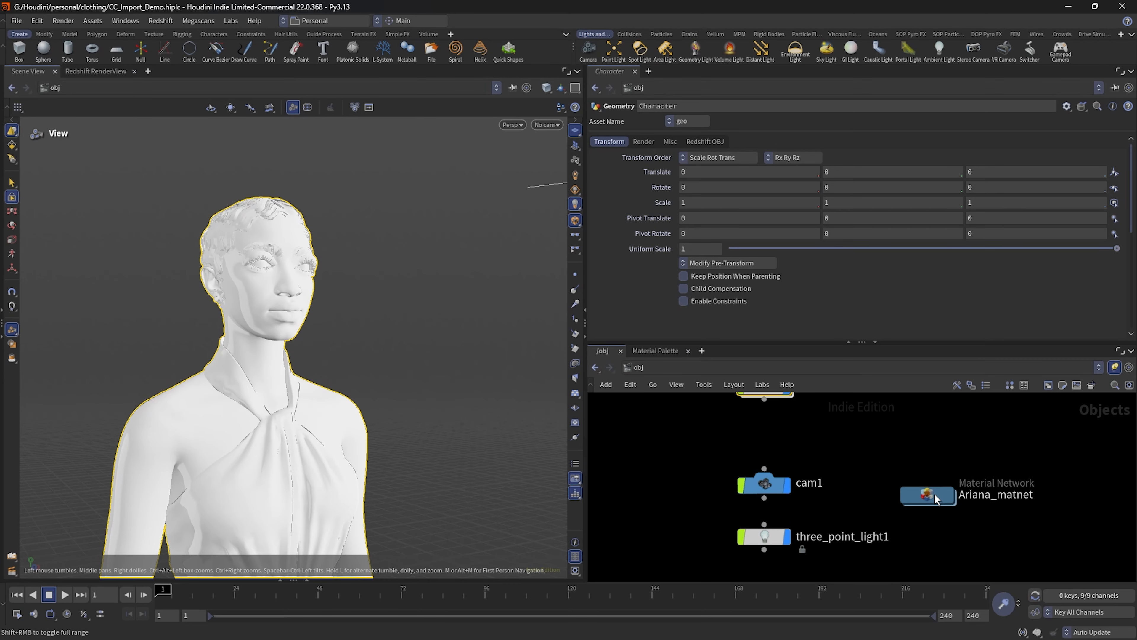
{"action": "left_click_drag", "start_coordinate": [935, 494], "coordinate": [771, 432]}
{"action": "middle_click_drag", "start_coordinate": [864, 451], "coordinate": [917, 507]}
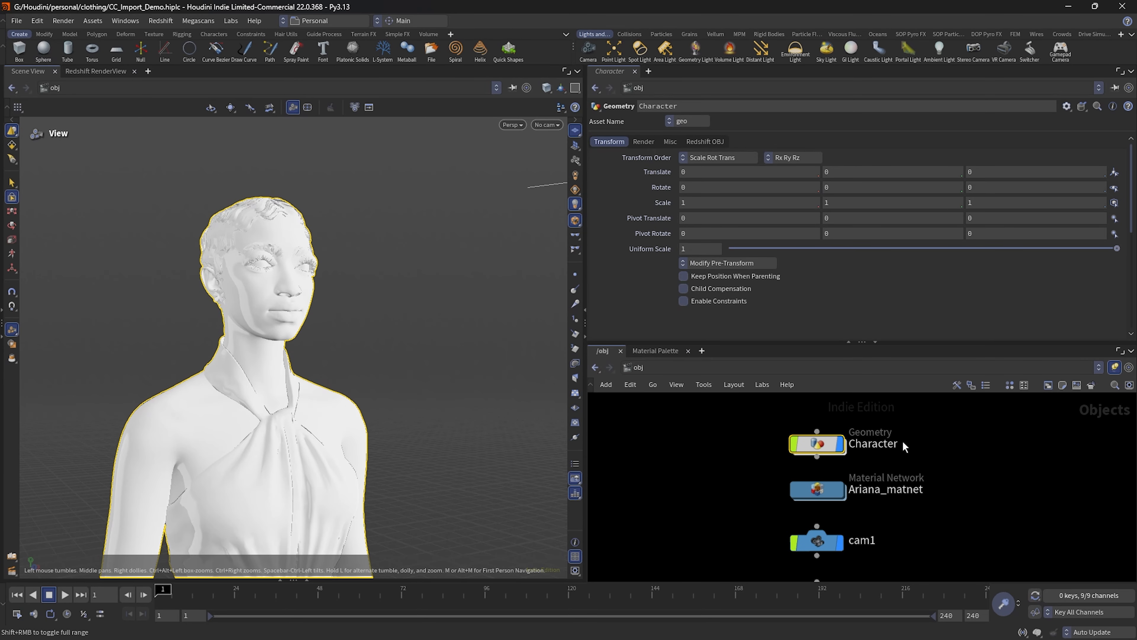
Step: Check the Redshift nodes in the out network and go back to the obj network
{"action": "left_click", "coordinate": [656, 370]}
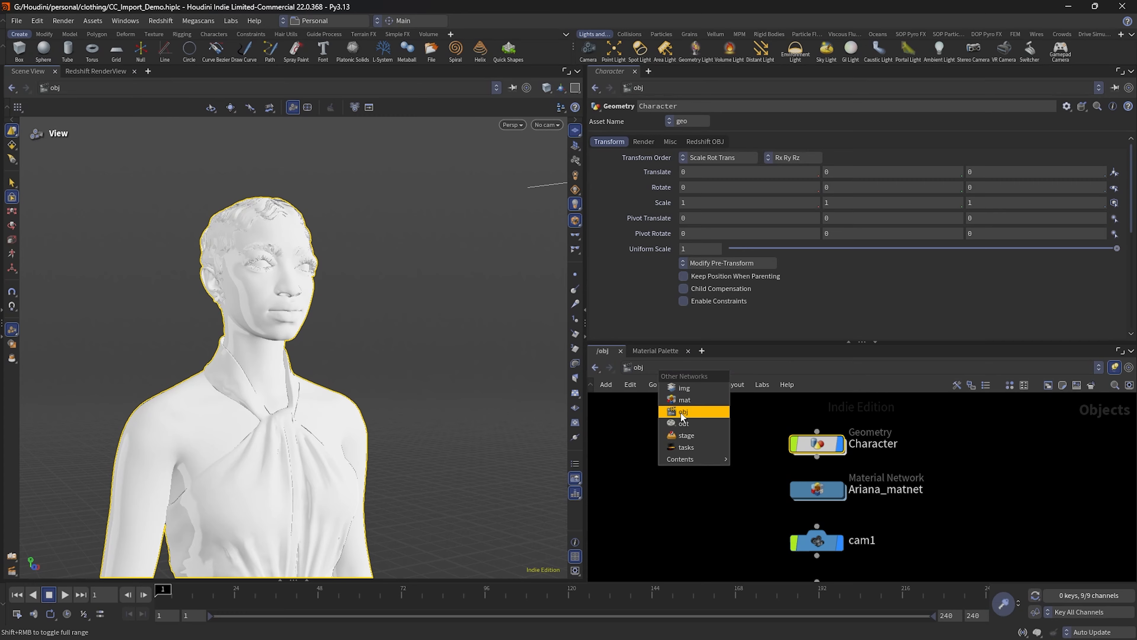
{"action": "left_click", "coordinate": [682, 423]}
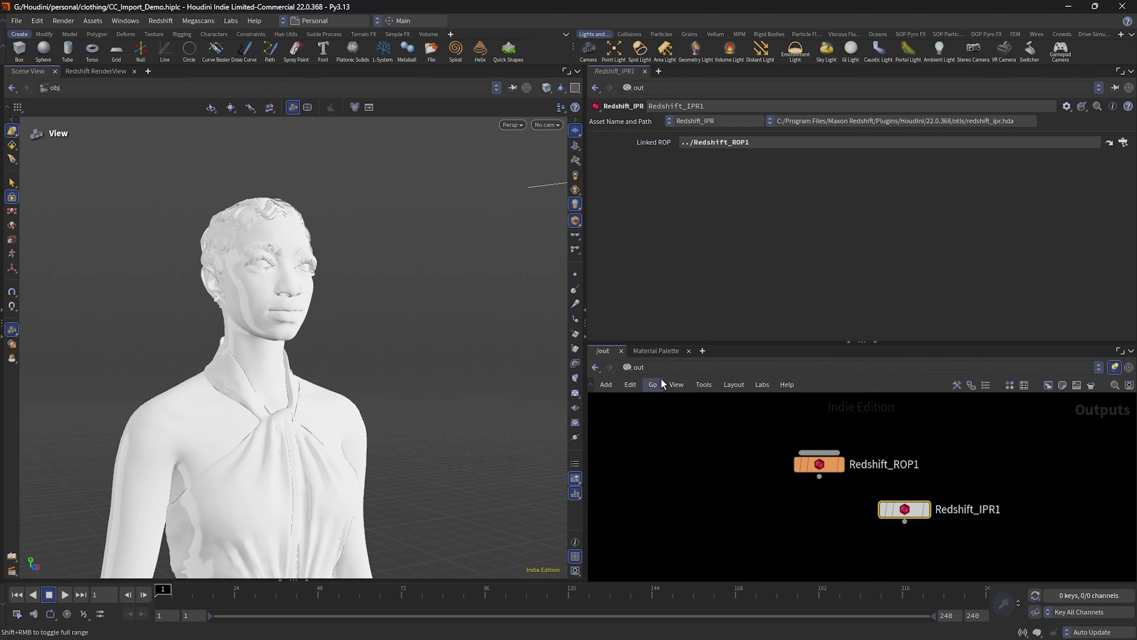
{"action": "left_click", "coordinate": [669, 365]}
{"action": "left_click", "coordinate": [672, 410]}
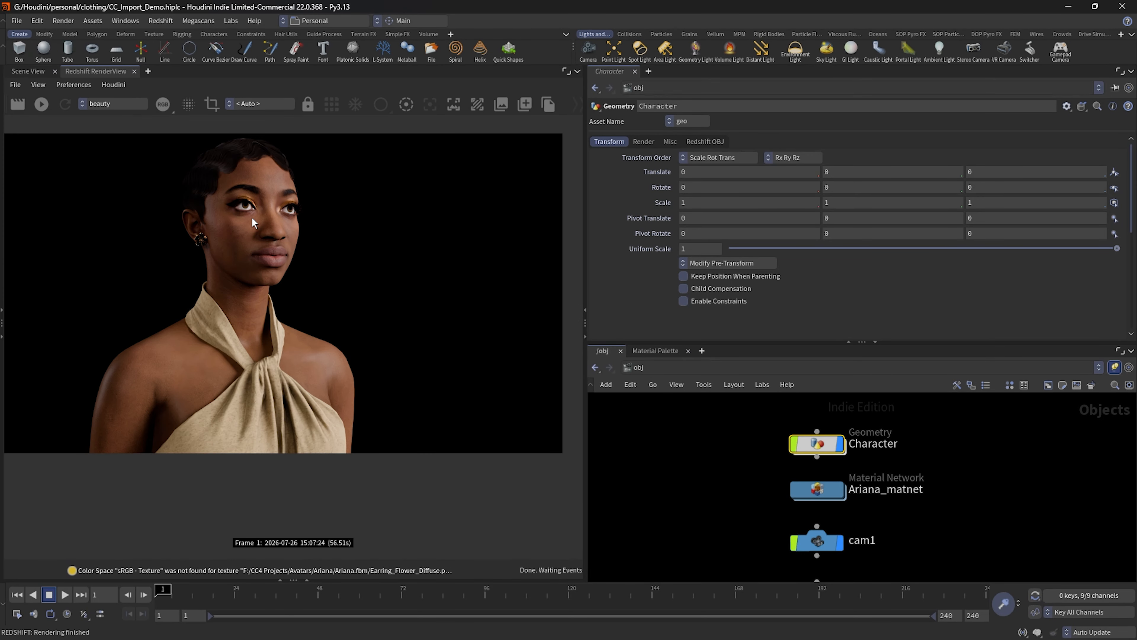
Step: Examine the character's face, earring, shoulders and dress fabric in the Redshift render
{"action": "scroll", "coordinate": [253, 218], "scroll_direction": "up", "scroll_amount": 5}
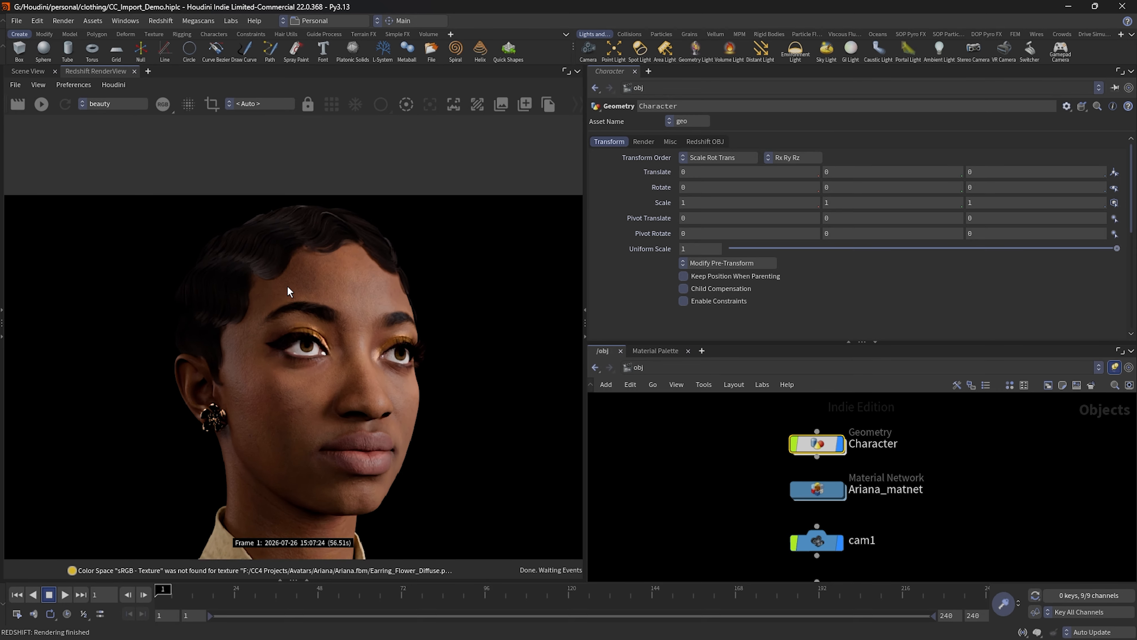
{"action": "scroll", "coordinate": [288, 288], "scroll_direction": "up", "scroll_amount": 3}
{"action": "scroll", "coordinate": [288, 284], "scroll_direction": "down", "scroll_amount": 2}
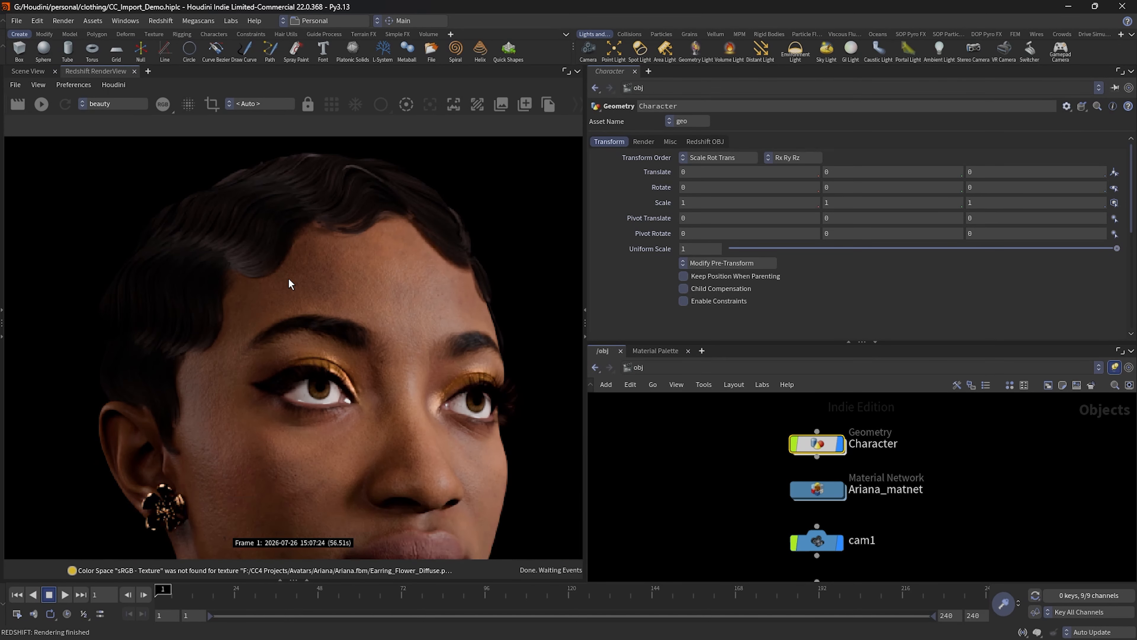
{"action": "middle_click_drag", "start_coordinate": [412, 295], "coordinate": [379, 166]}
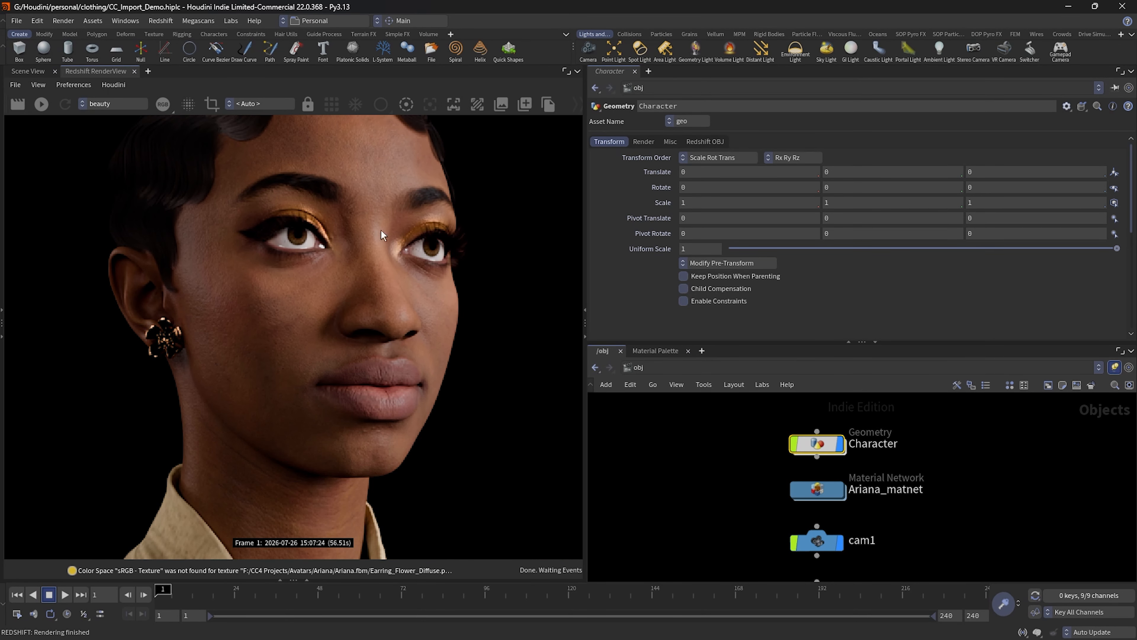
{"action": "scroll", "coordinate": [387, 321], "scroll_direction": "down", "scroll_amount": 3}
{"action": "middle_click_drag", "start_coordinate": [413, 456], "coordinate": [469, 288]}
{"action": "scroll", "coordinate": [388, 441], "scroll_direction": "down", "scroll_amount": 2}
{"action": "middle_click_drag", "start_coordinate": [394, 440], "coordinate": [386, 234]}
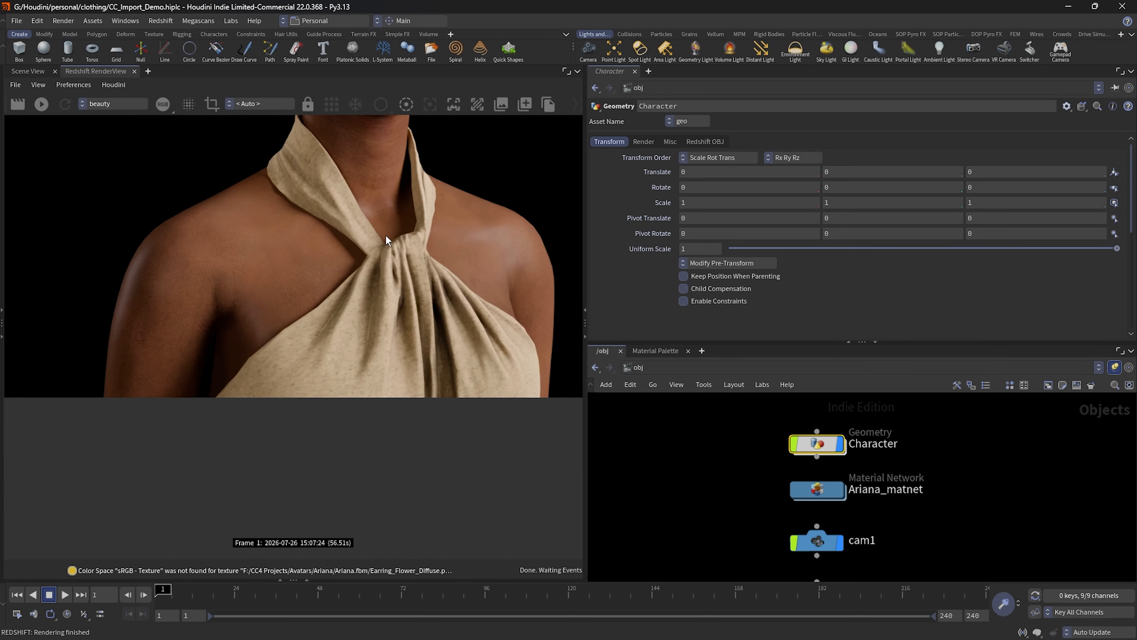
{"action": "scroll", "coordinate": [383, 272], "scroll_direction": "down", "scroll_amount": 1}
{"action": "middle_click_drag", "start_coordinate": [381, 278], "coordinate": [352, 426]}
{"action": "scroll", "coordinate": [368, 366], "scroll_direction": "up", "scroll_amount": 2}
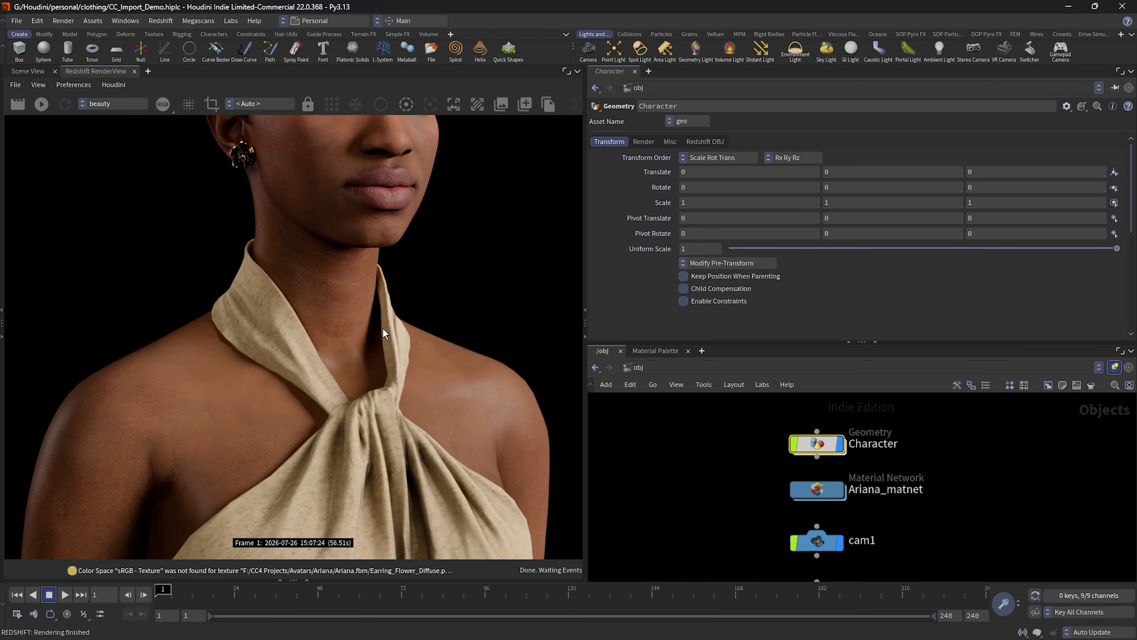
{"action": "middle_click_drag", "start_coordinate": [384, 328], "coordinate": [378, 460]}
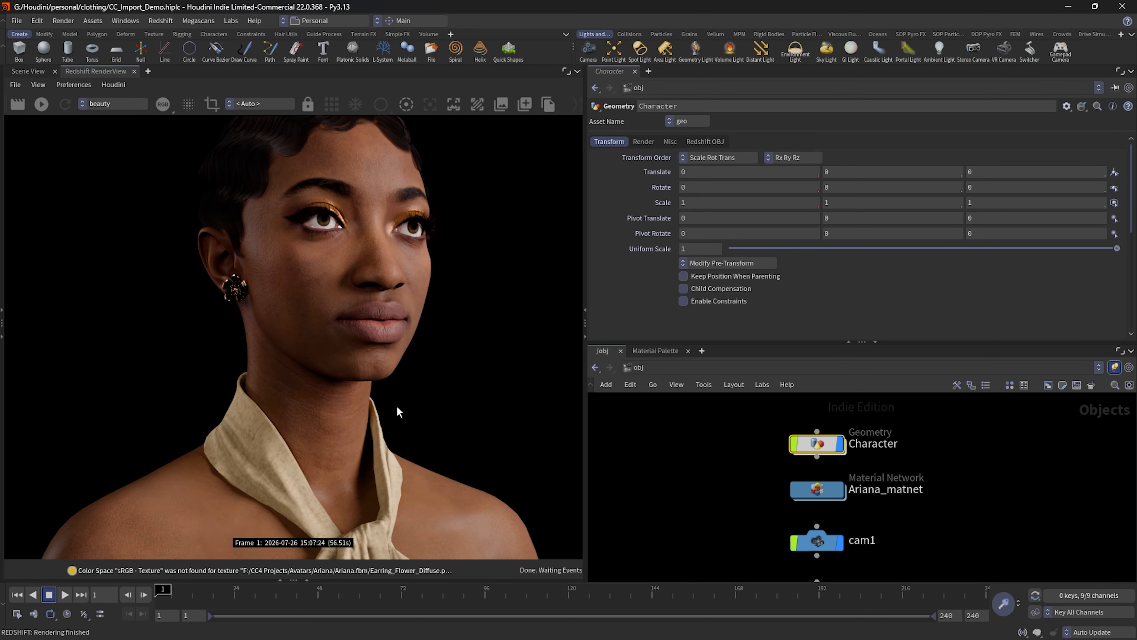
Step: Inspect the rendered hair, forehead skin, eyes and gold eye makeup up close
{"action": "scroll", "coordinate": [371, 348], "scroll_direction": "up", "scroll_amount": 1}
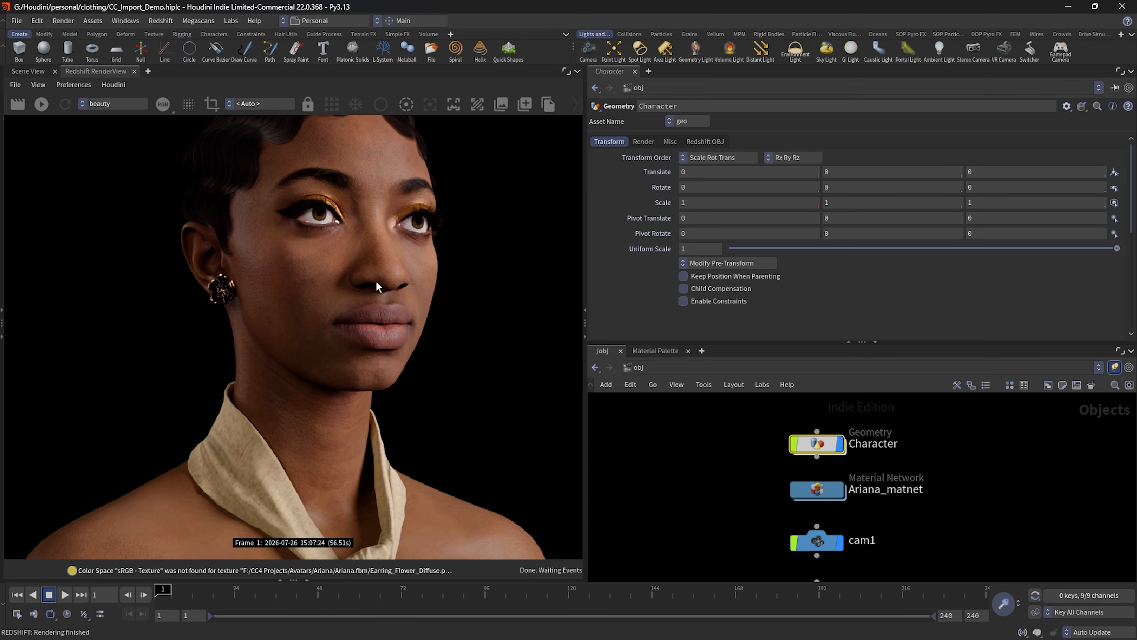
{"action": "middle_click_drag", "start_coordinate": [375, 284], "coordinate": [379, 393]}
{"action": "scroll", "coordinate": [379, 383], "scroll_direction": "up", "scroll_amount": 1}
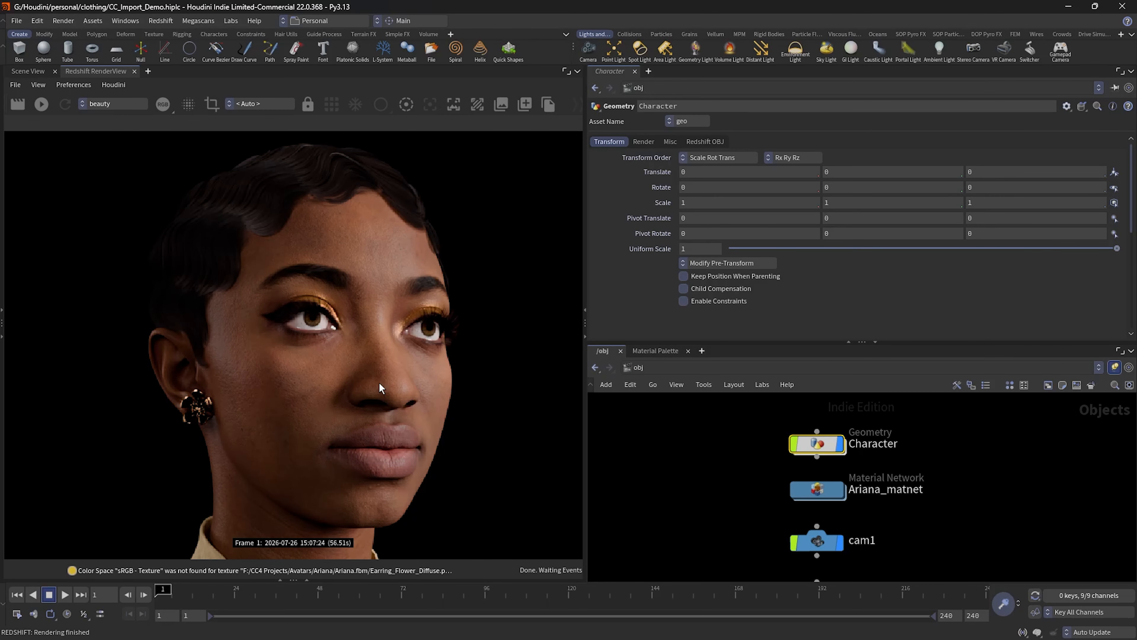
{"action": "scroll", "coordinate": [378, 383], "scroll_direction": "up", "scroll_amount": 1}
{"action": "middle_click_drag", "start_coordinate": [338, 310], "coordinate": [373, 438]}
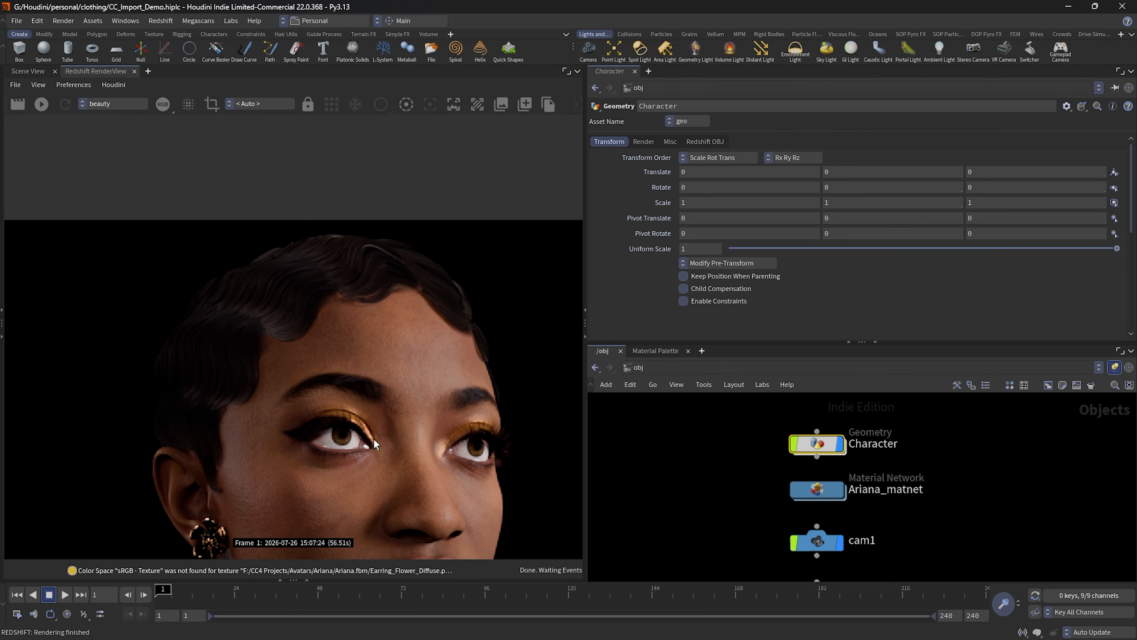
{"action": "scroll", "coordinate": [362, 350], "scroll_direction": "up", "scroll_amount": 3}
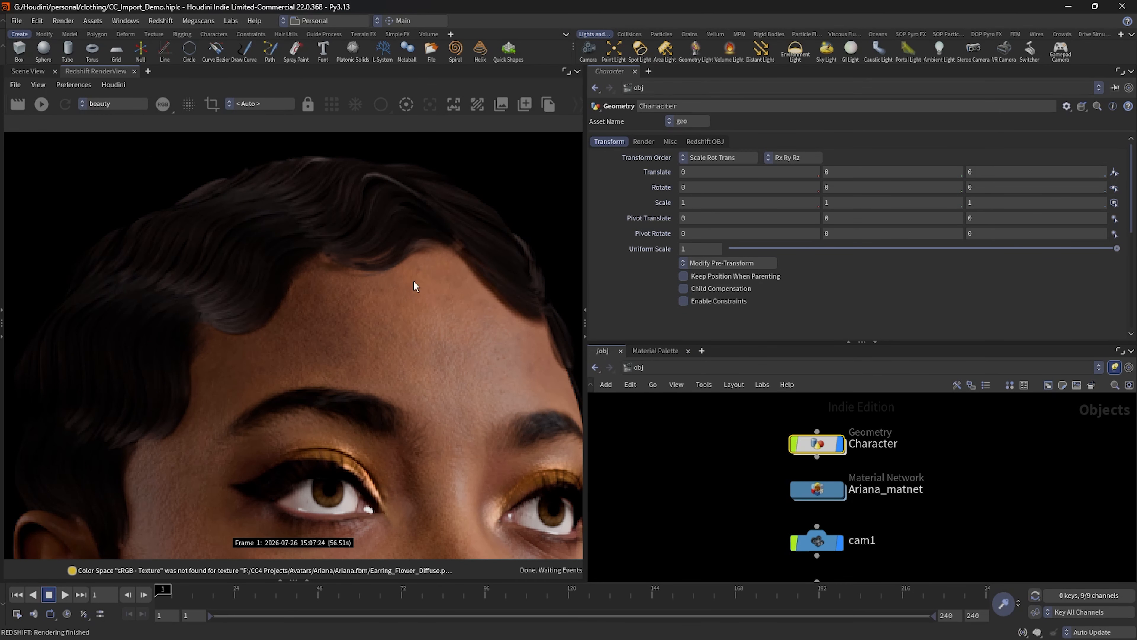
{"action": "scroll", "coordinate": [386, 385], "scroll_direction": "down", "scroll_amount": 4}
{"action": "middle_click_drag", "start_coordinate": [377, 452], "coordinate": [264, 179]}
{"action": "scroll", "coordinate": [433, 334], "scroll_direction": "up", "scroll_amount": 3}
{"action": "scroll", "coordinate": [435, 333], "scroll_direction": "up", "scroll_amount": 5}
{"action": "scroll", "coordinate": [321, 318], "scroll_direction": "down", "scroll_amount": 5}
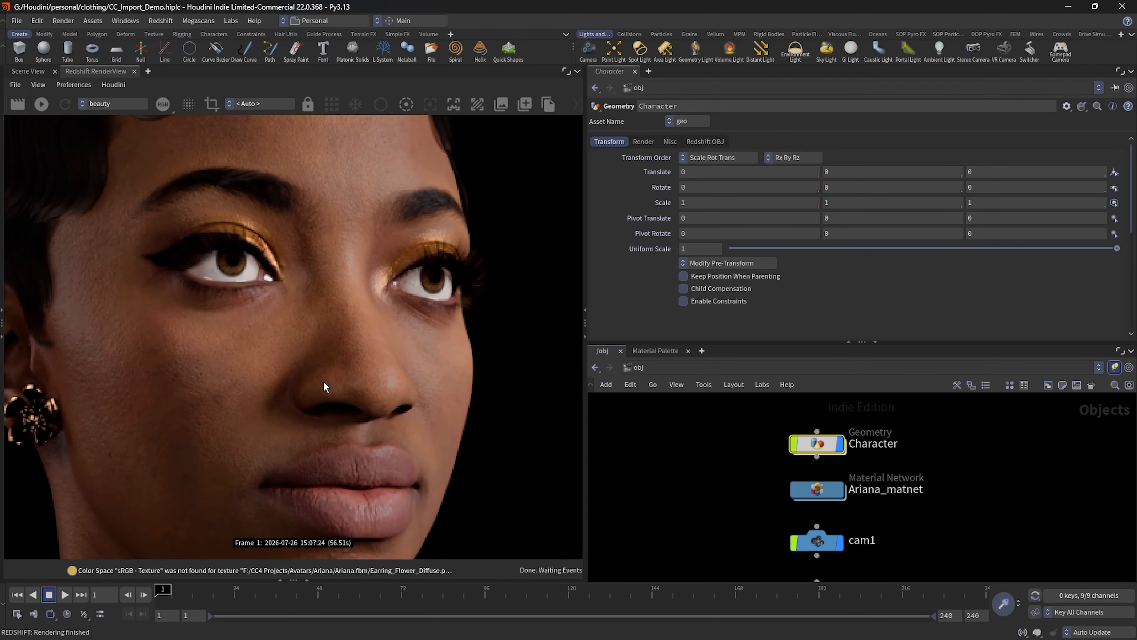
Step: Compare the render's neck, halter dress and shoulder detail with close-ups of the eyes and nose
{"action": "middle_click_drag", "start_coordinate": [319, 382], "coordinate": [430, 159]}
{"action": "scroll", "coordinate": [353, 395], "scroll_direction": "down", "scroll_amount": 3}
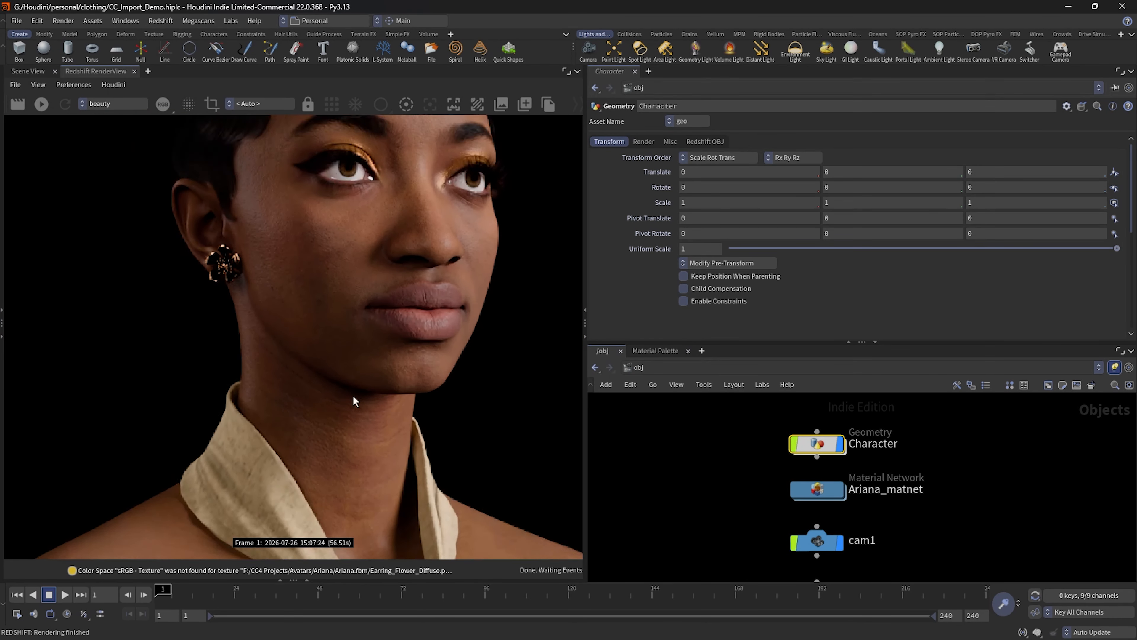
{"action": "scroll", "coordinate": [352, 395], "scroll_direction": "down", "scroll_amount": 3}
{"action": "middle_click_drag", "start_coordinate": [356, 465], "coordinate": [378, 155]}
{"action": "scroll", "coordinate": [365, 375], "scroll_direction": "up", "scroll_amount": 1}
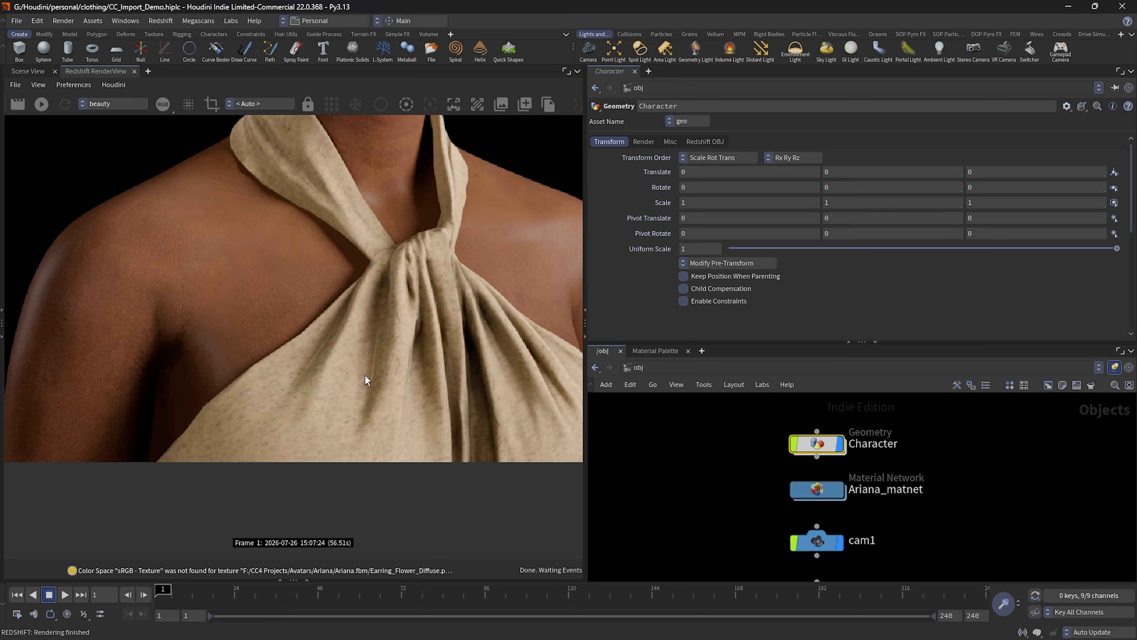
{"action": "scroll", "coordinate": [354, 353], "scroll_direction": "down", "scroll_amount": 4}
{"action": "middle_click_drag", "start_coordinate": [369, 273], "coordinate": [317, 424]}
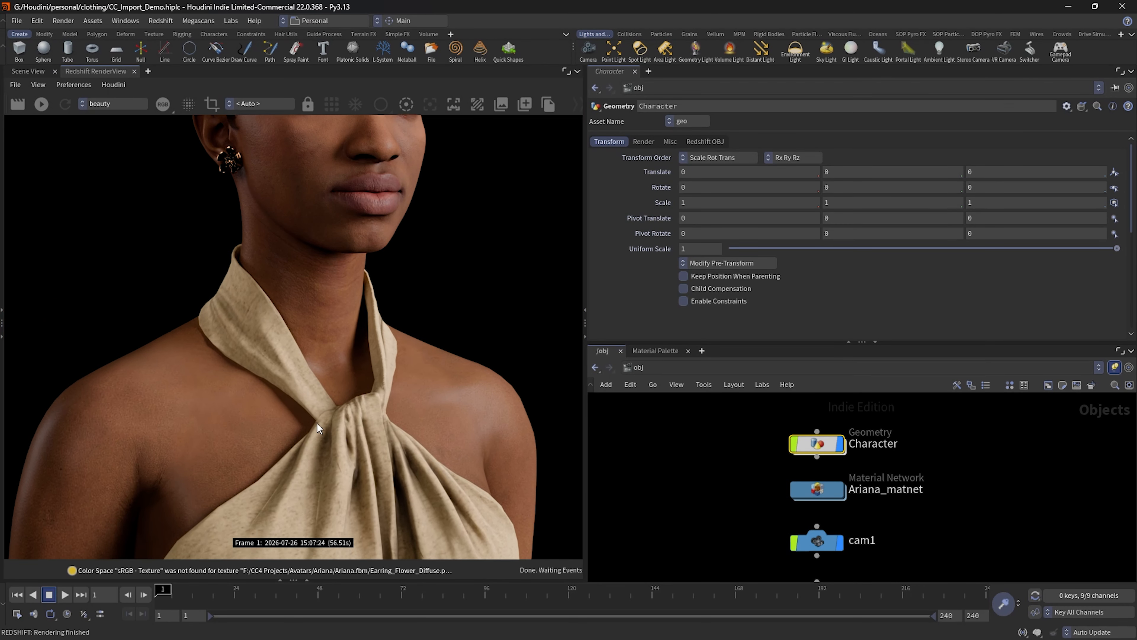
{"action": "middle_click_drag", "start_coordinate": [335, 280], "coordinate": [374, 383]}
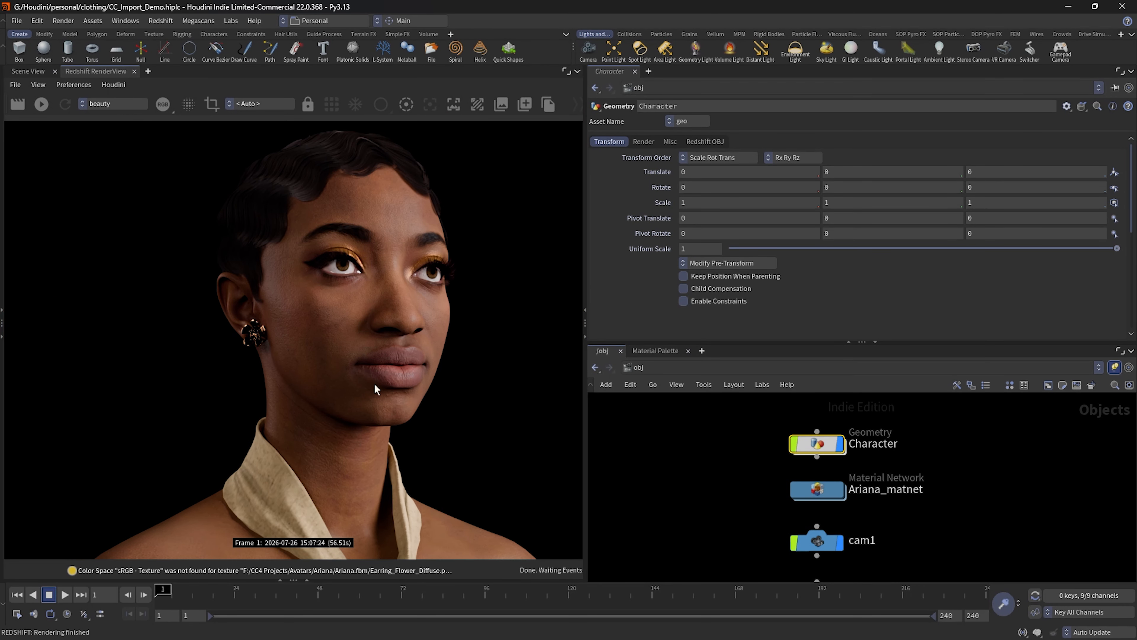
{"action": "scroll", "coordinate": [370, 281], "scroll_direction": "up", "scroll_amount": 8}
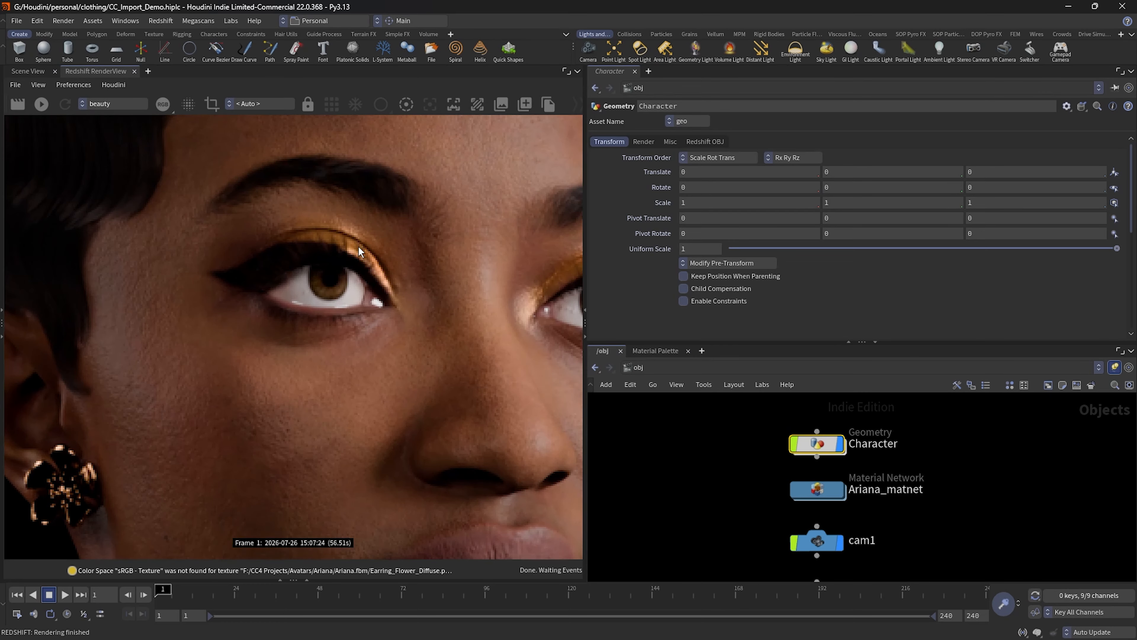
{"action": "scroll", "coordinate": [358, 245], "scroll_direction": "down", "scroll_amount": 5}
{"action": "middle_click_drag", "start_coordinate": [444, 347], "coordinate": [229, 340]}
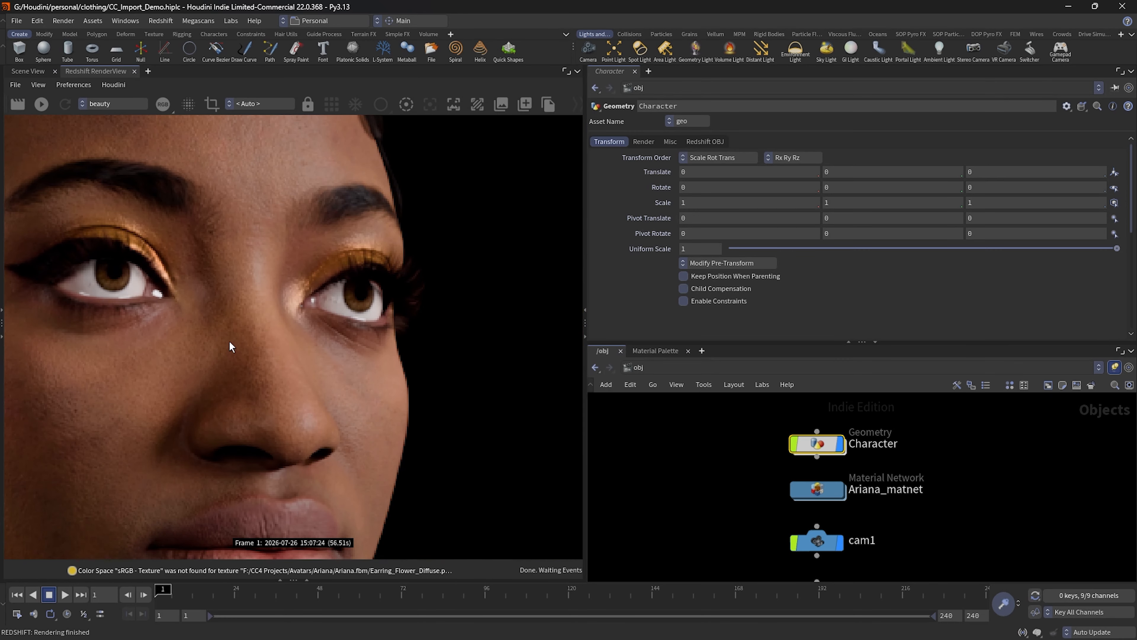
Step: Inspect the rendered nose and lips up close, followed by the whole head-and-shoulders portrait
{"action": "middle_click_drag", "start_coordinate": [347, 421], "coordinate": [444, 277]}
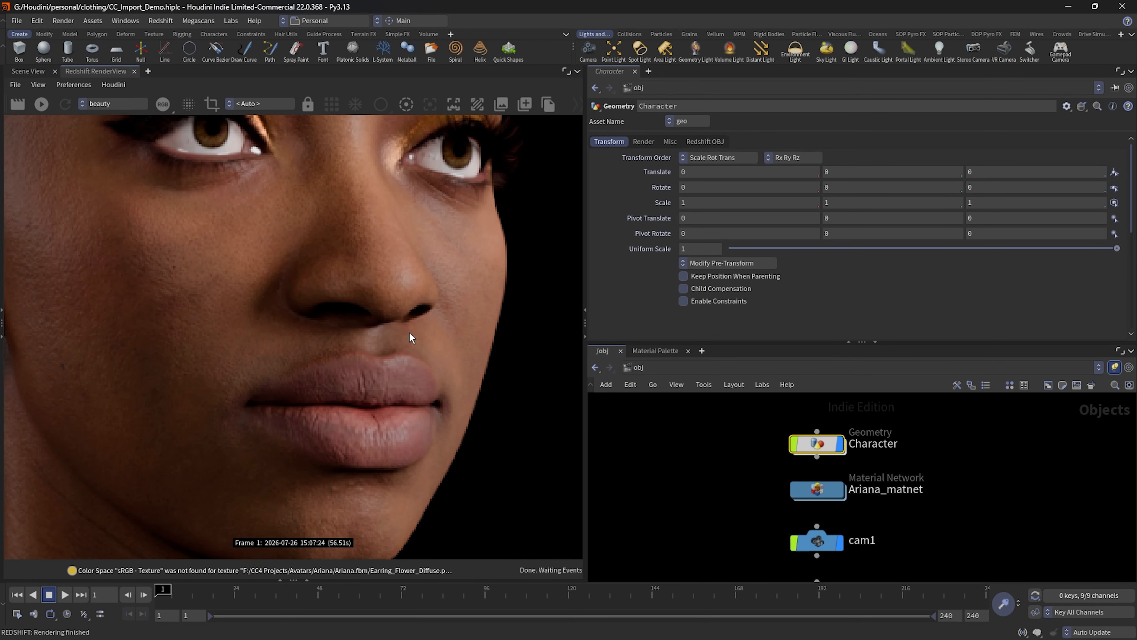
{"action": "scroll", "coordinate": [410, 332], "scroll_direction": "down", "scroll_amount": 3}
{"action": "scroll", "coordinate": [410, 332], "scroll_direction": "down", "scroll_amount": 3}
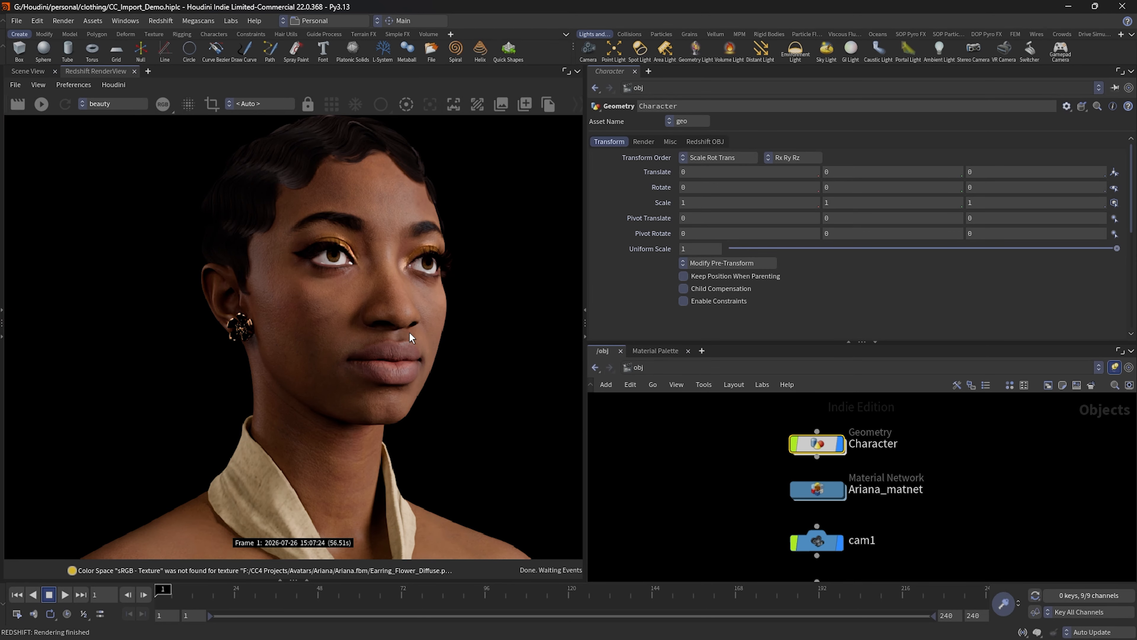
{"action": "scroll", "coordinate": [410, 332], "scroll_direction": "down", "scroll_amount": 3}
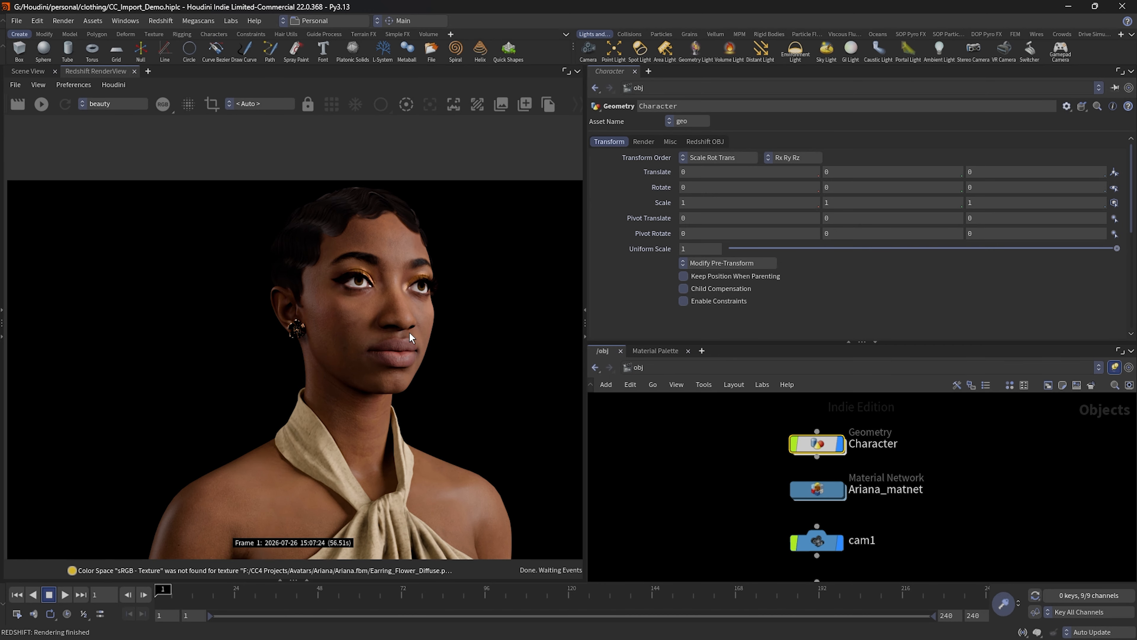
{"action": "scroll", "coordinate": [409, 332], "scroll_direction": "down", "scroll_amount": 1}
{"action": "middle_click_drag", "start_coordinate": [382, 360], "coordinate": [331, 285]}
{"action": "scroll", "coordinate": [338, 304], "scroll_direction": "down", "scroll_amount": 2}
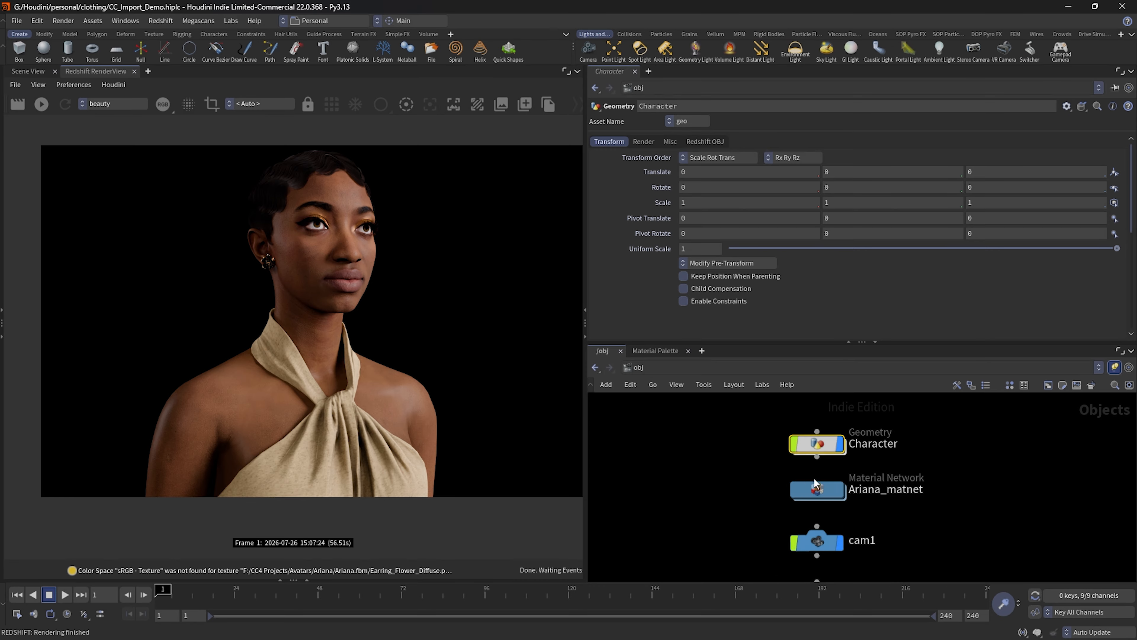
Step: Open the Character geometry network and review the material type options of the Character Creator Import Tool
{"action": "mouse_move", "coordinate": [908, 474]}
{"action": "middle_mouse_down"}
{"action": "mouse_move", "coordinate": [915, 443]}
{"action": "mouse_move", "coordinate": [913, 464]}
{"action": "middle_mouse_up"}
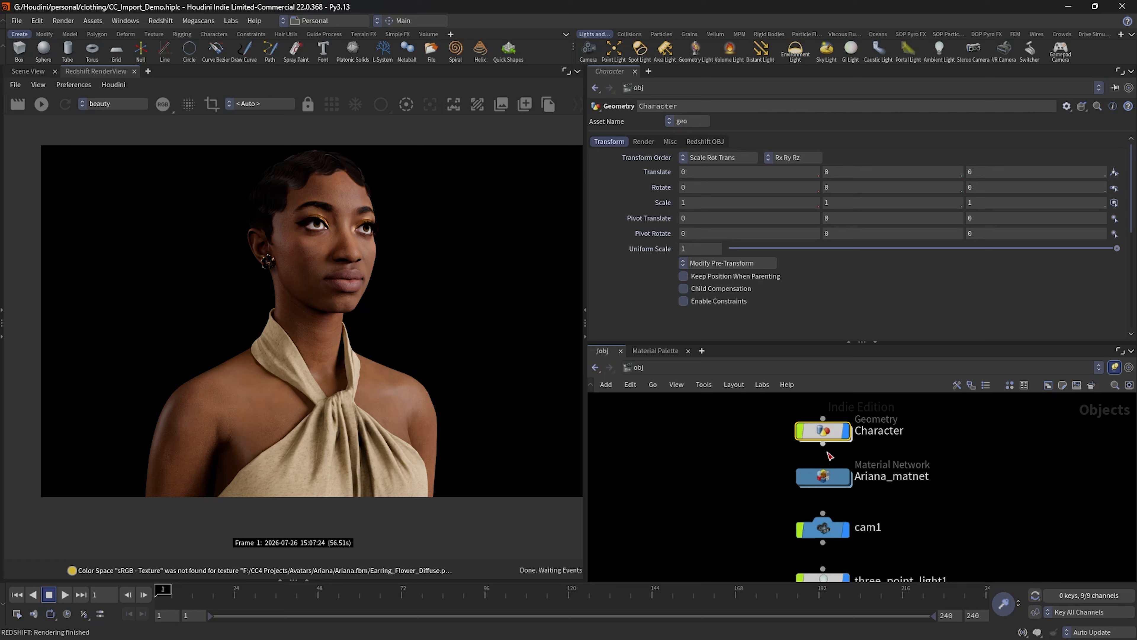
{"action": "double_click", "coordinate": [825, 432]}
{"action": "middle_click_drag", "start_coordinate": [826, 438], "coordinate": [888, 476]}
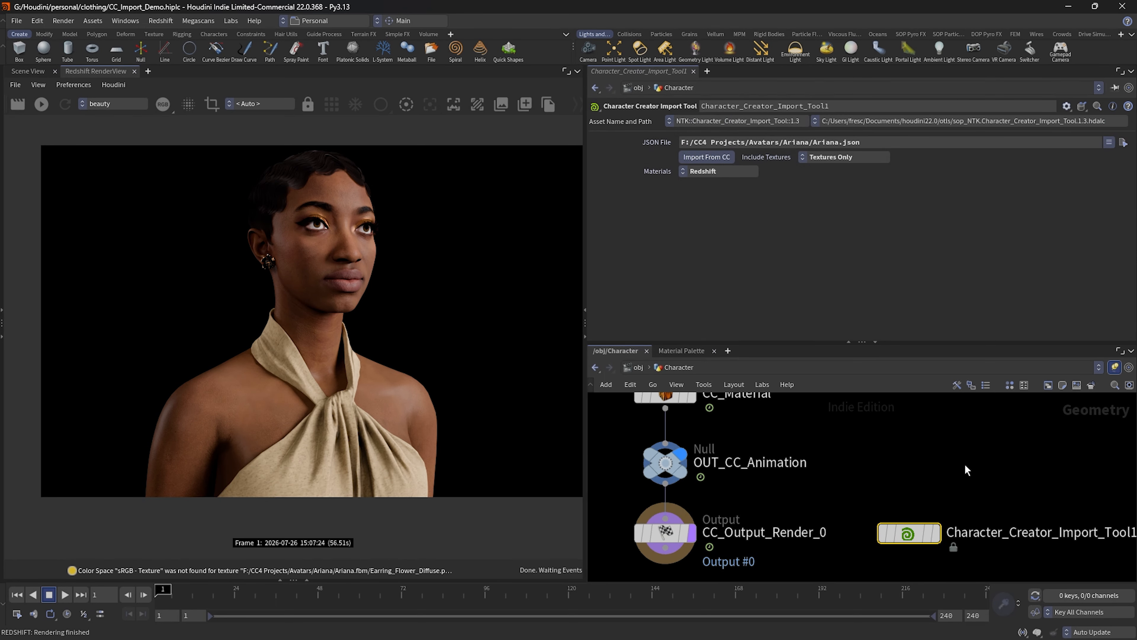
{"action": "left_click", "coordinate": [720, 171]}
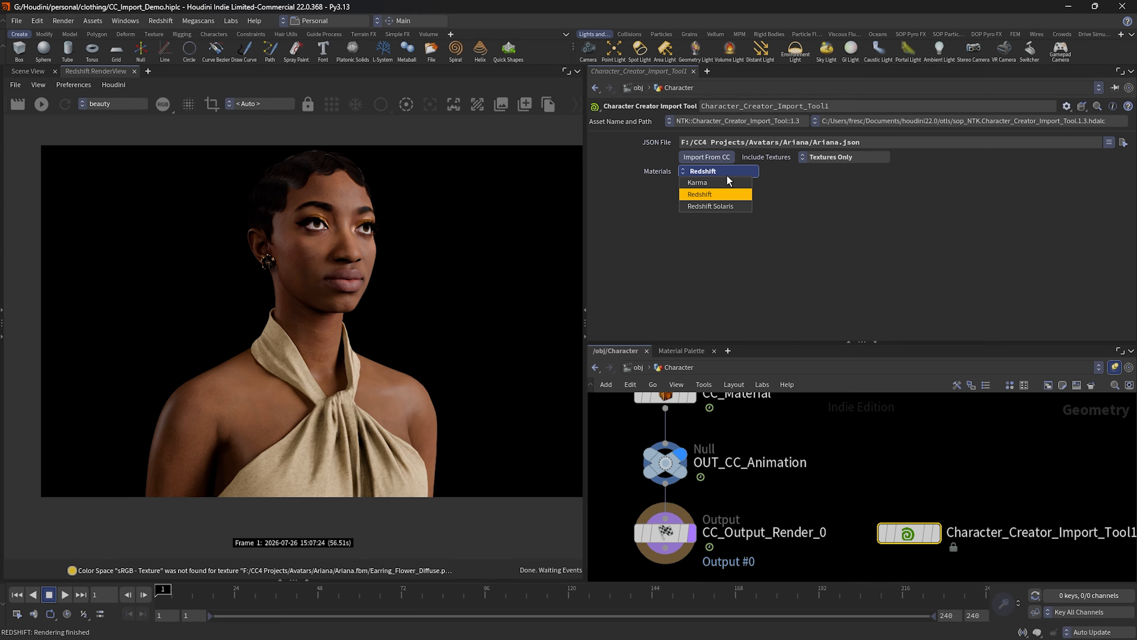
{"action": "left_click", "coordinate": [842, 282]}
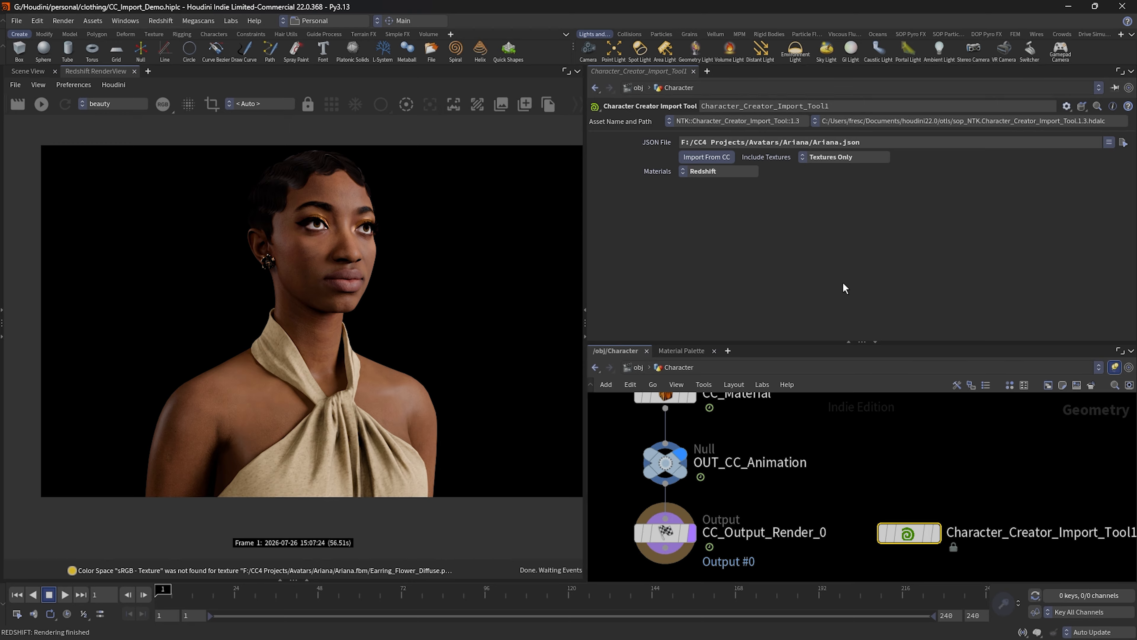
{"action": "left_click", "coordinate": [724, 173]}
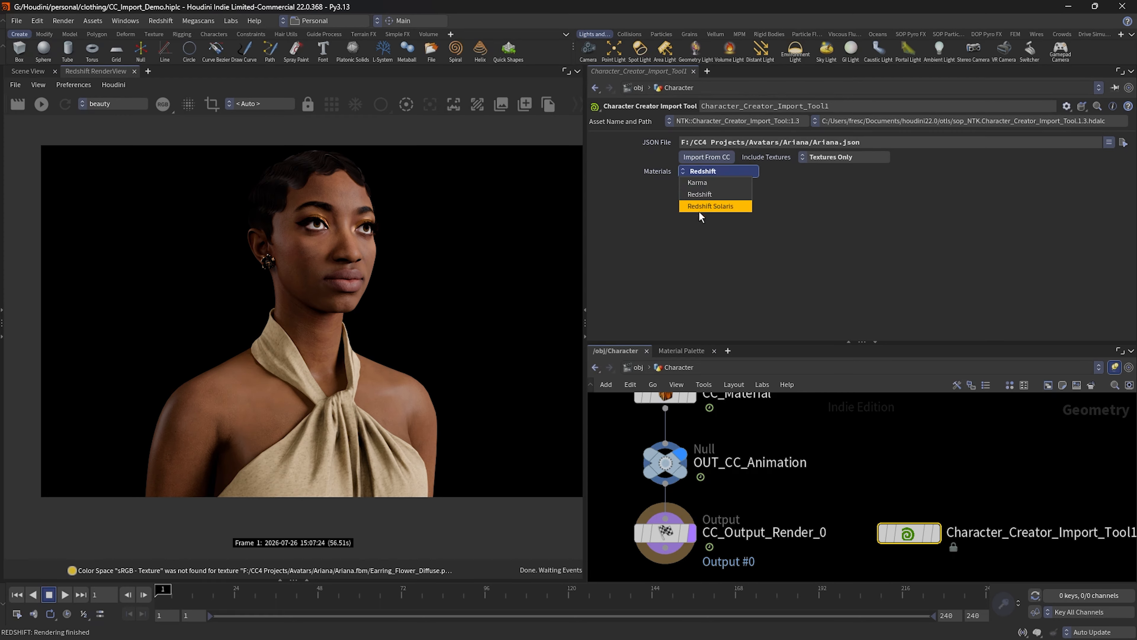
{"action": "left_click", "coordinate": [864, 260]}
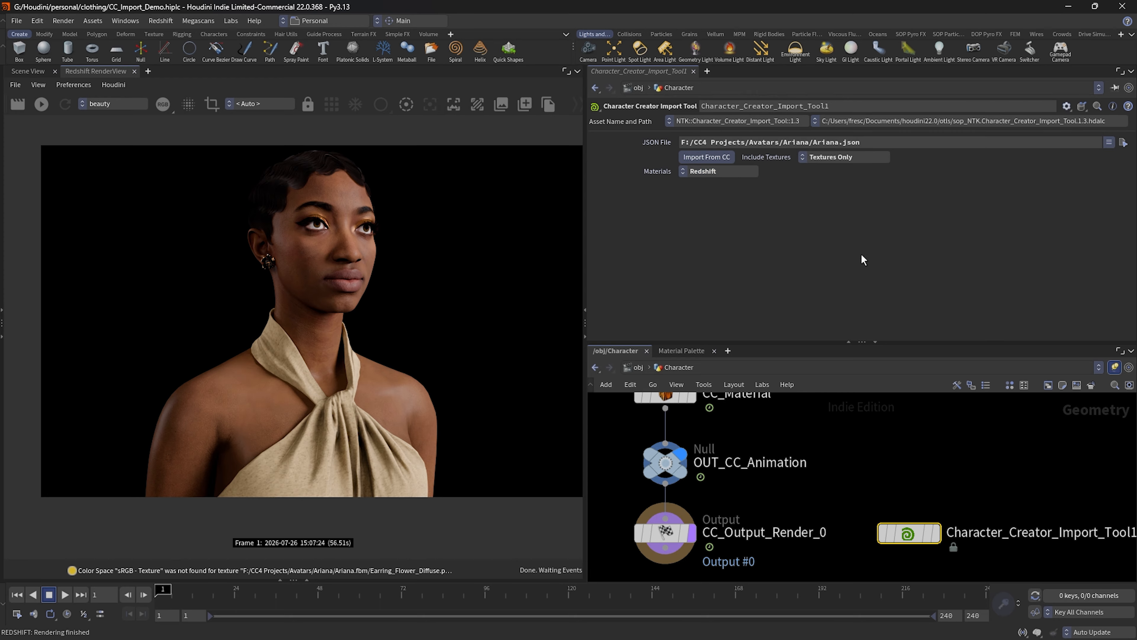
Step: Show the scene view and re-import the character from CC with Redshift Solaris materials, accepting the export notice
{"action": "left_click", "coordinate": [32, 71]}
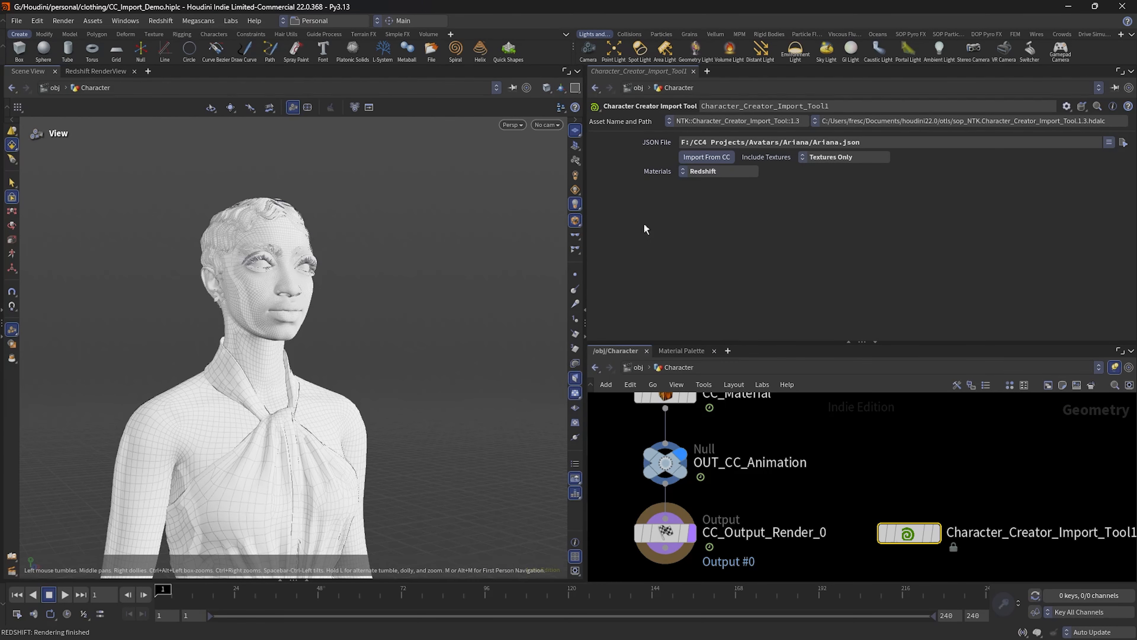
{"action": "left_click", "coordinate": [718, 171]}
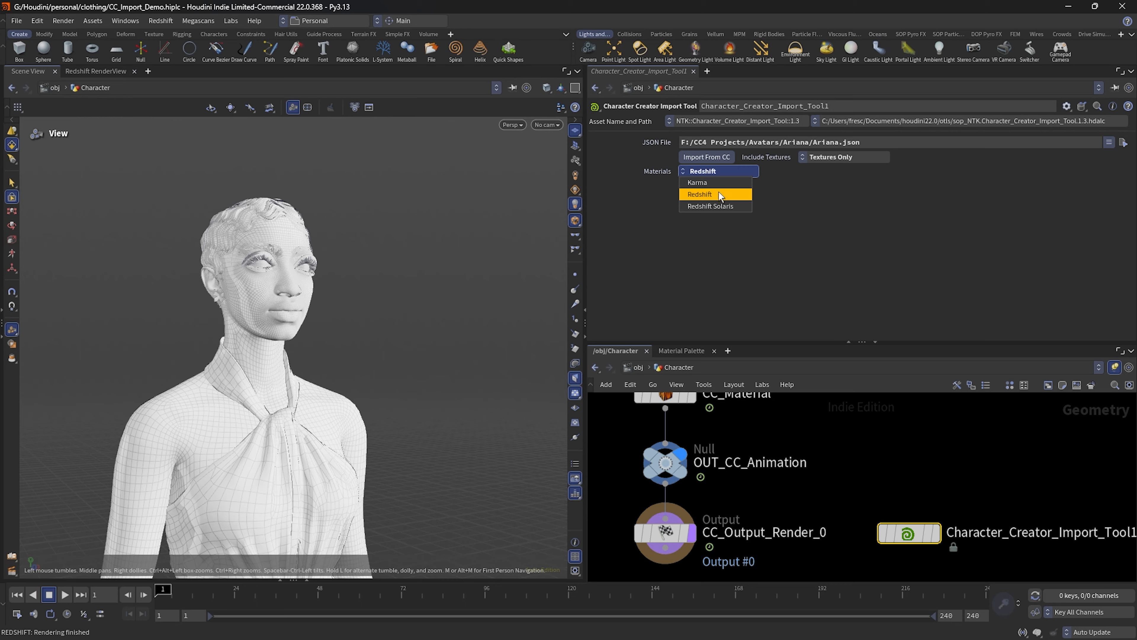
{"action": "left_click", "coordinate": [715, 207]}
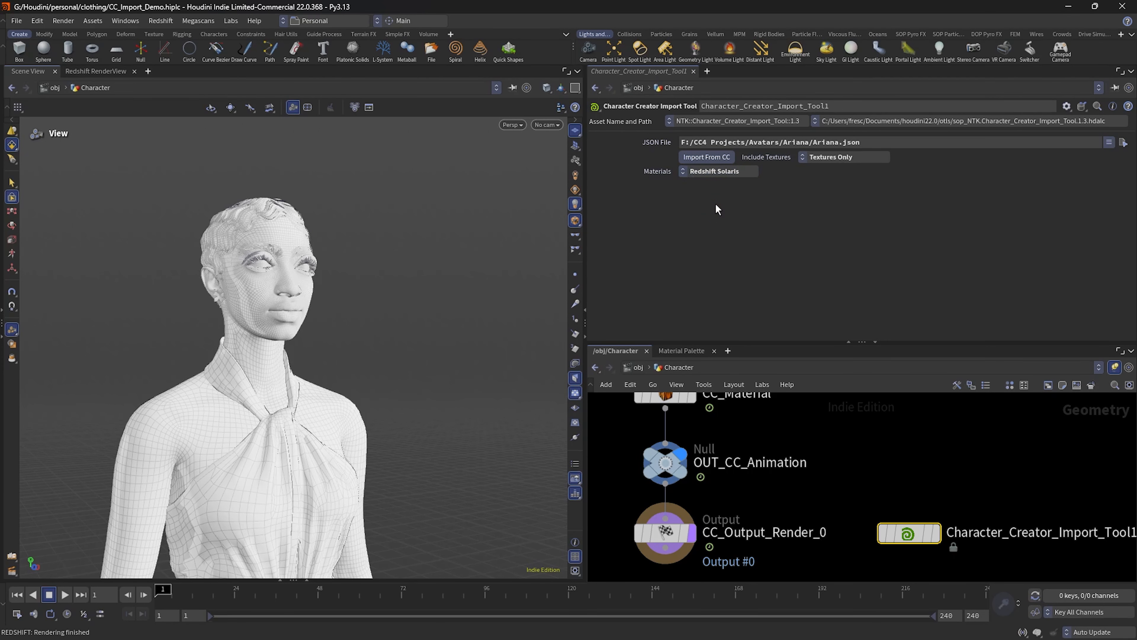
{"action": "left_click", "coordinate": [709, 156]}
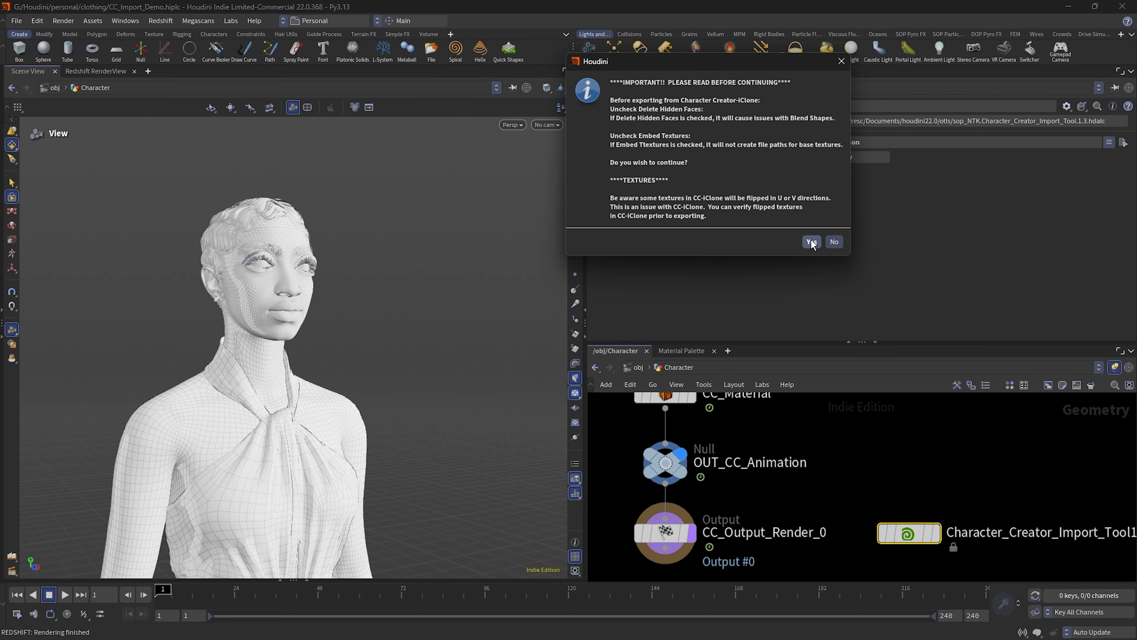
{"action": "left_click", "coordinate": [811, 242]}
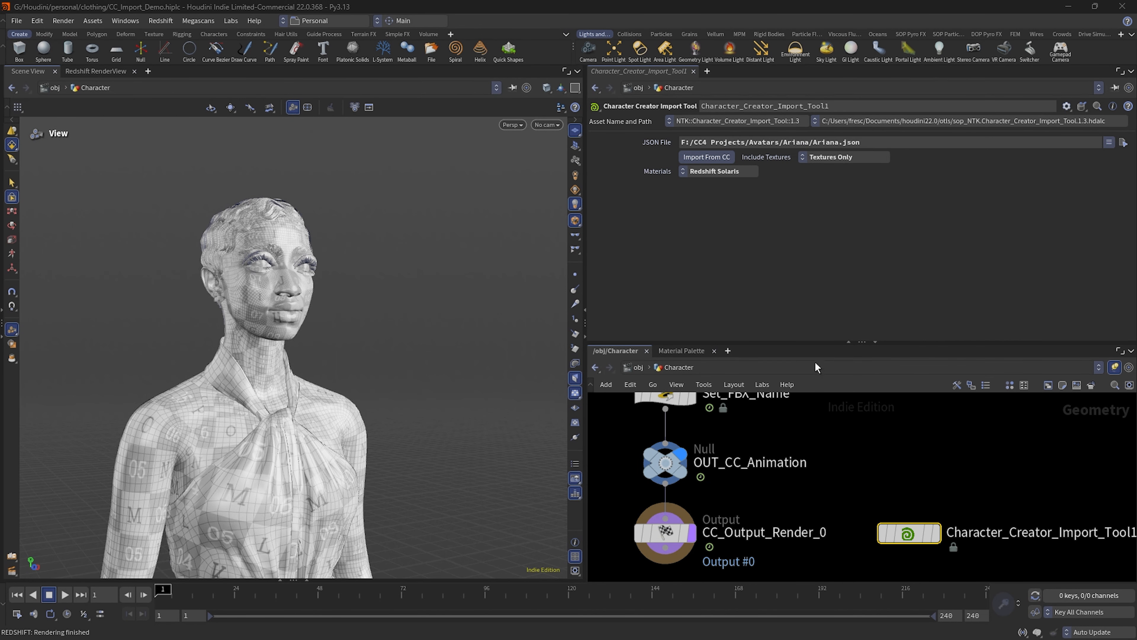
Step: Return to the obj network, open Ariana_lopnet and show the CC_Material library's parameters
{"action": "left_click", "coordinate": [638, 366]}
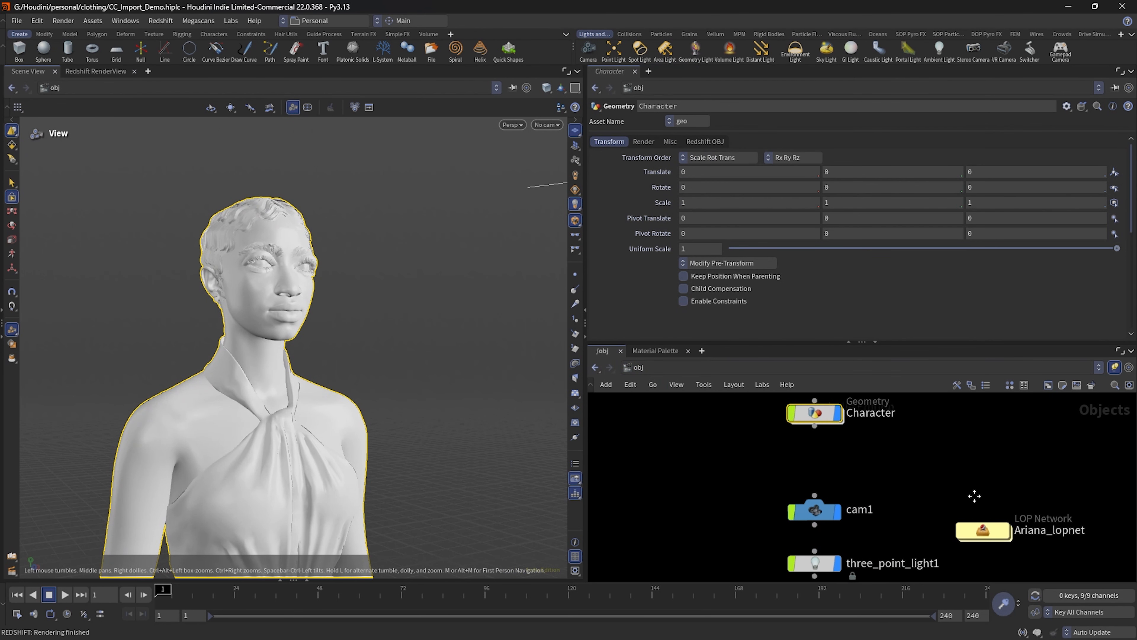
{"action": "double_click", "coordinate": [931, 482]}
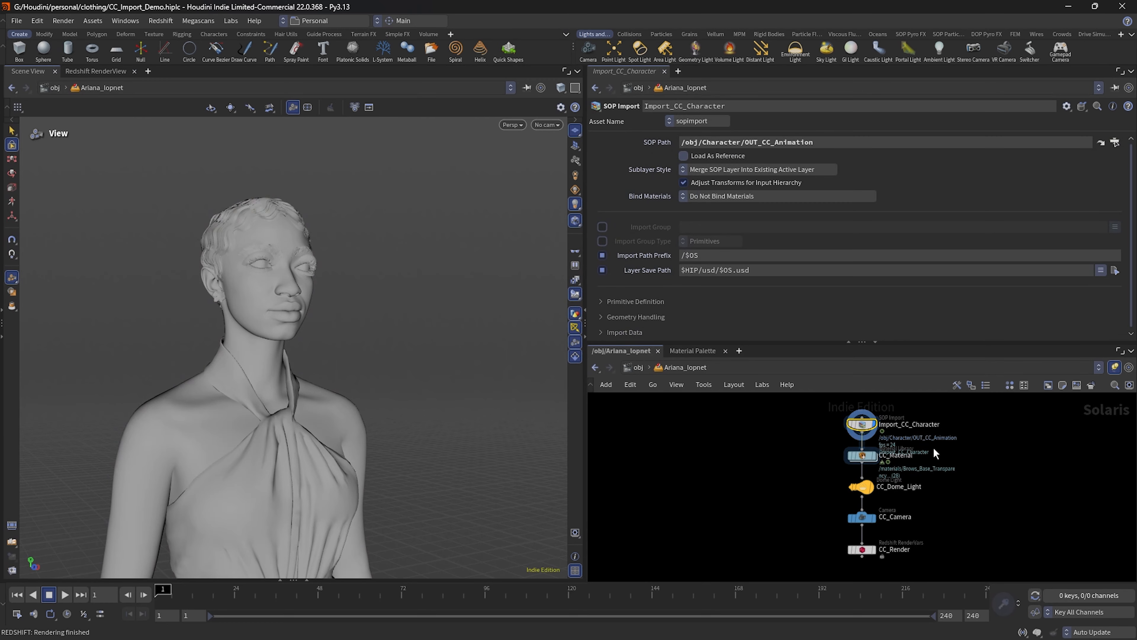
{"action": "scroll", "coordinate": [876, 443], "scroll_direction": "up", "scroll_amount": 5}
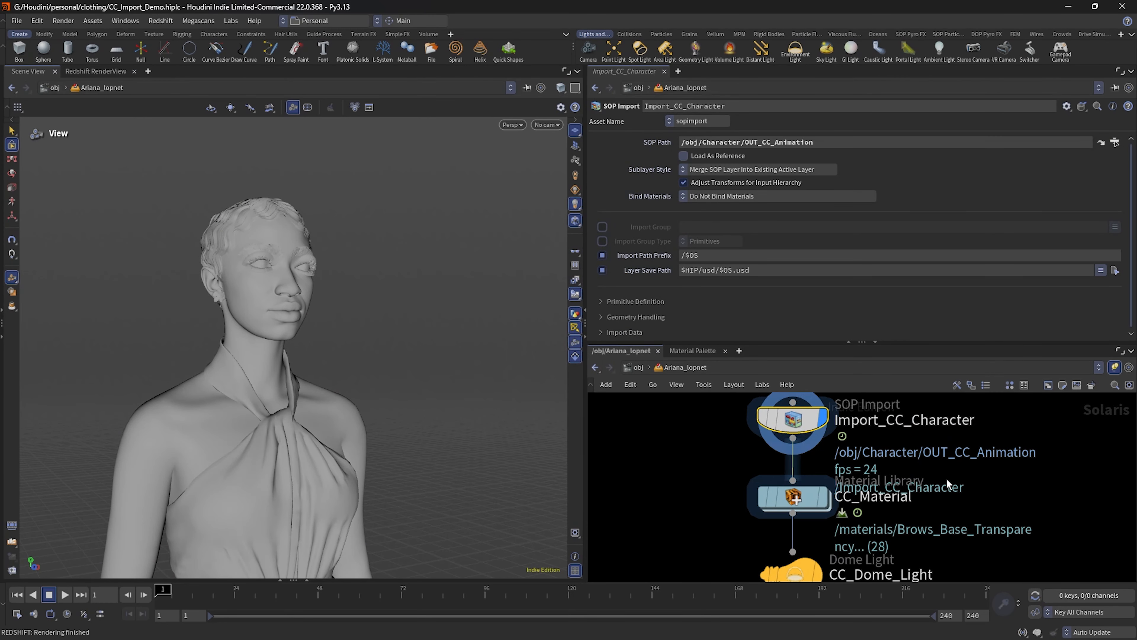
{"action": "left_click", "coordinate": [800, 502]}
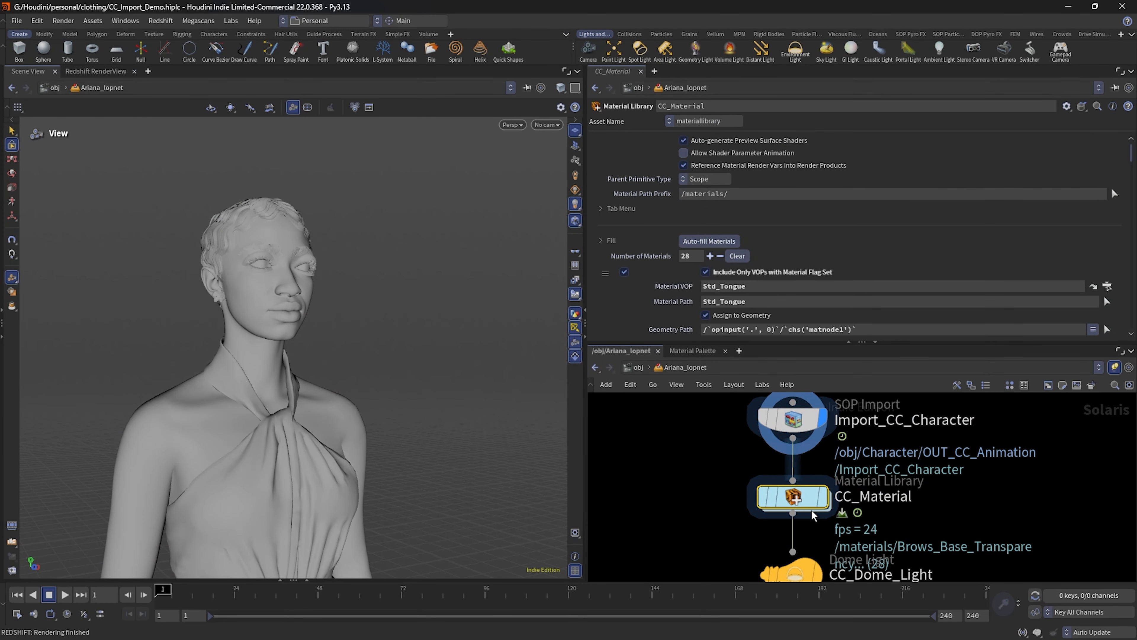
Step: Go to the Std_Tongue material inside CC_Material and check which Redshift builder nodes can be added among the material builders
{"action": "left_click", "coordinate": [1106, 286]}
{"action": "scroll", "coordinate": [1048, 470], "scroll_direction": "up", "scroll_amount": 4}
{"action": "middle_click_drag", "start_coordinate": [1028, 458], "coordinate": [1024, 470]}
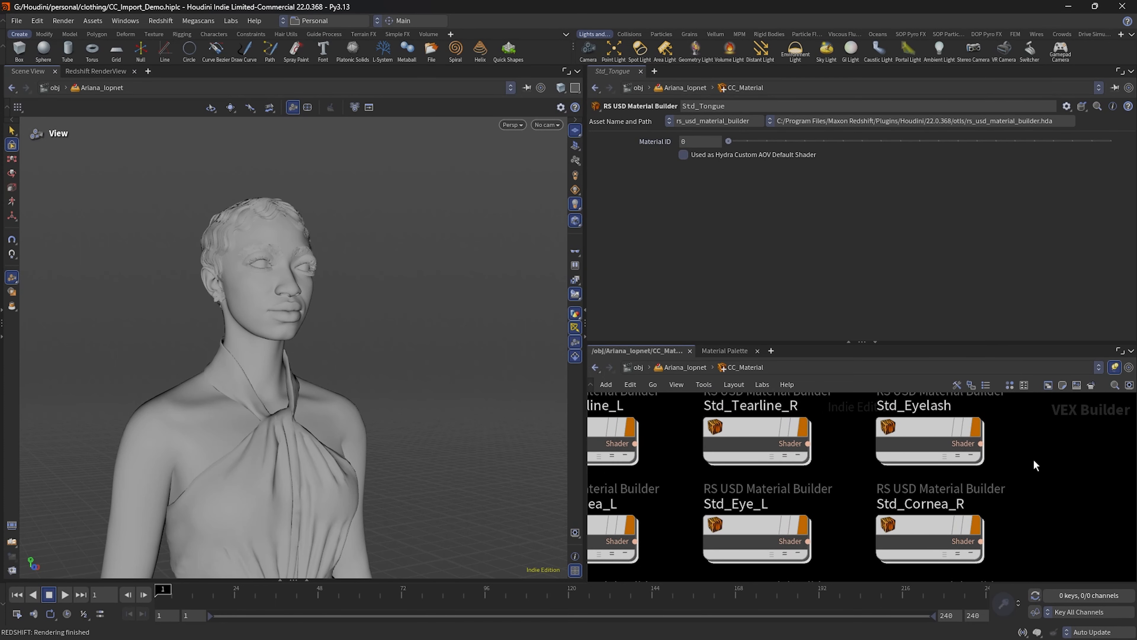
{"action": "middle_click_drag", "start_coordinate": [1030, 444], "coordinate": [926, 455]}
{"action": "key", "text": "Tab"}
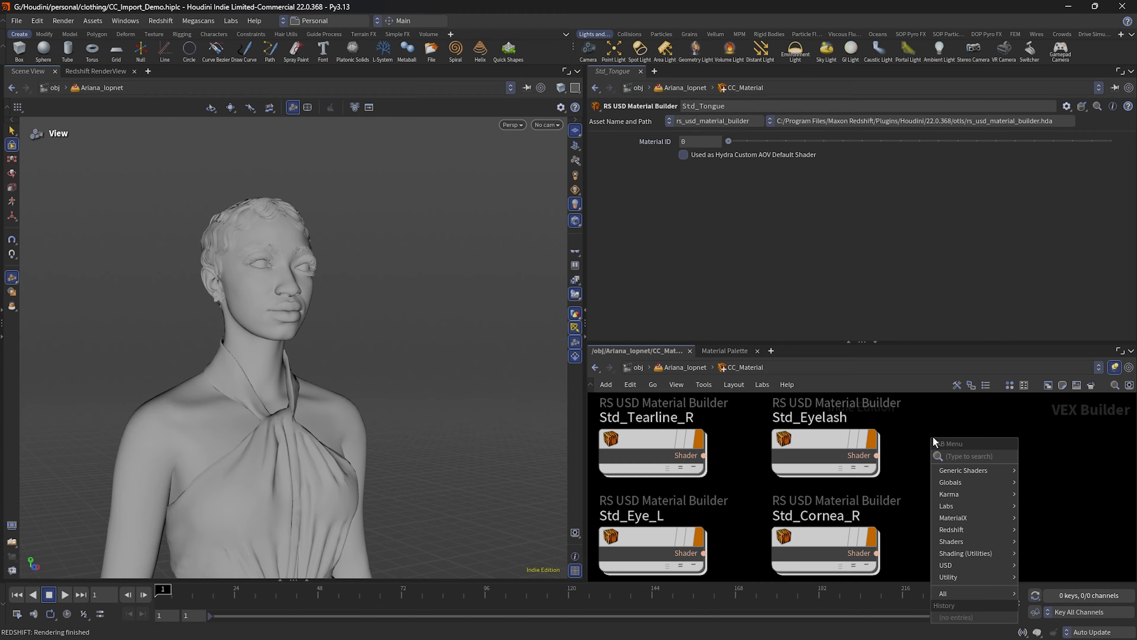
{"action": "mouse_move", "coordinate": [957, 529]}
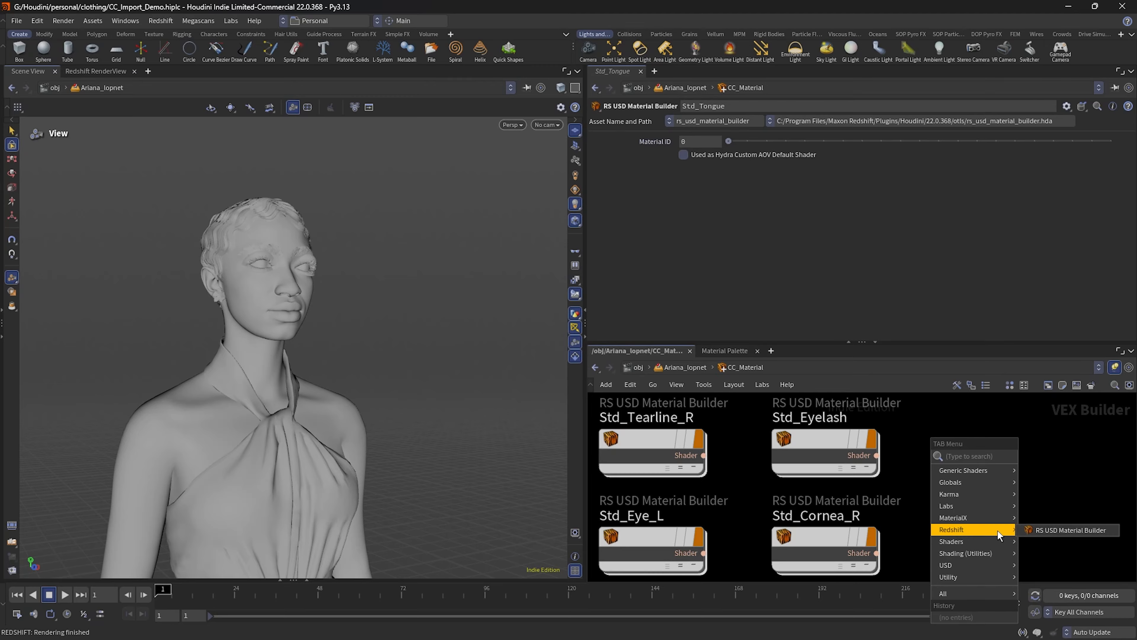
{"action": "middle_click_drag", "start_coordinate": [965, 441], "coordinate": [993, 459]}
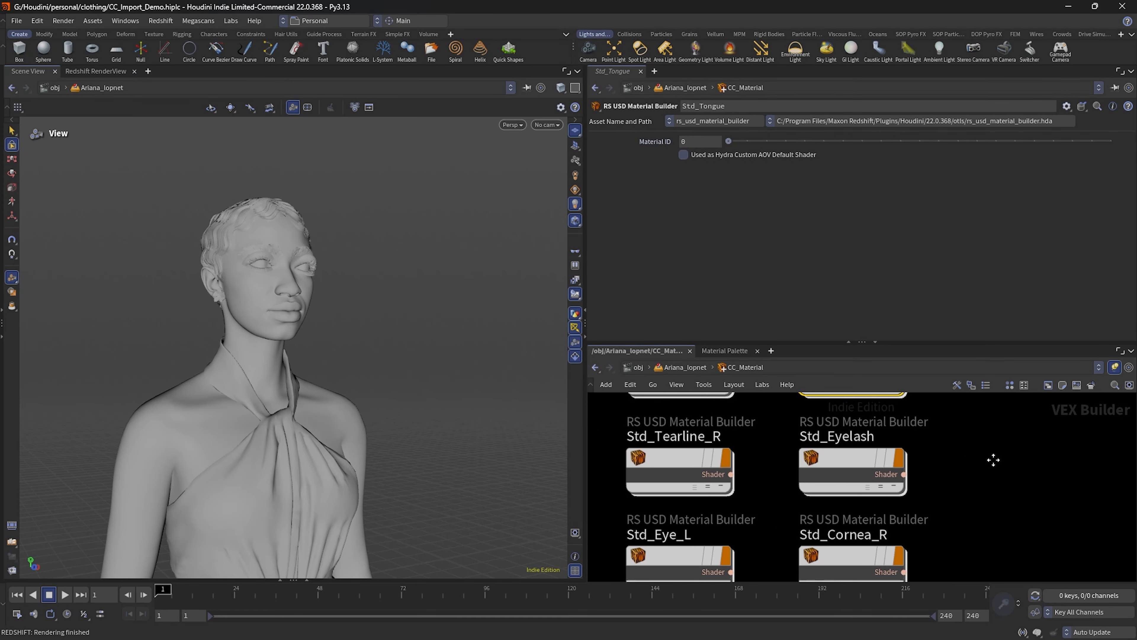
{"action": "scroll", "coordinate": [1005, 479], "scroll_direction": "down", "scroll_amount": 5}
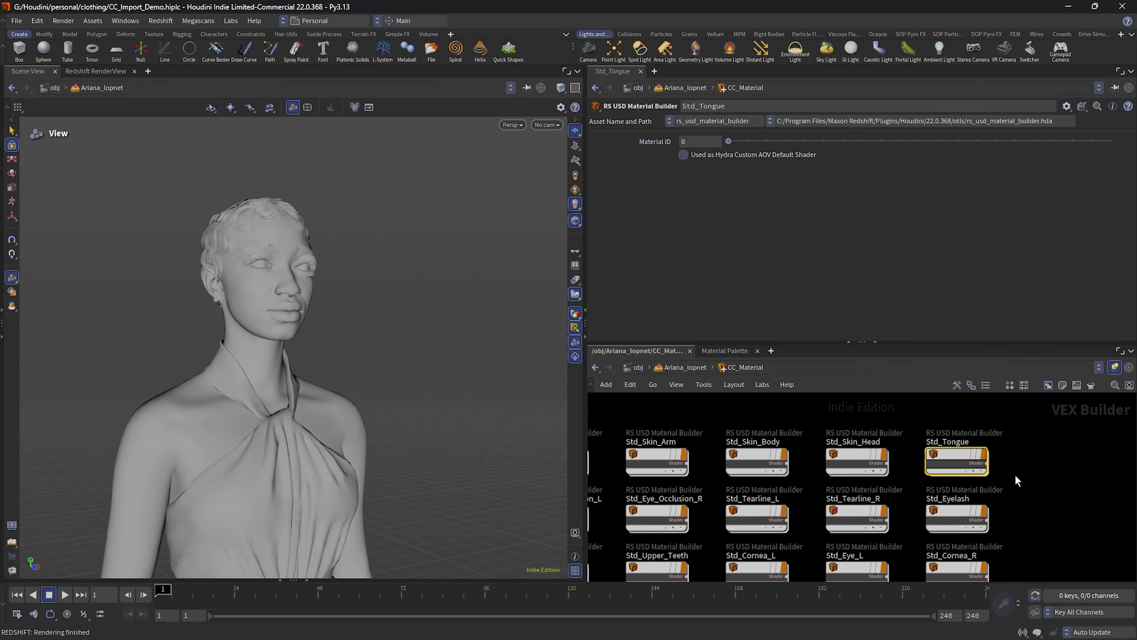
Step: Examine the shader network inside the Std_Skin_Head material builder and go back to CC_Material
{"action": "scroll", "coordinate": [1014, 480], "scroll_direction": "up", "scroll_amount": 3}
{"action": "double_click", "coordinate": [815, 458]}
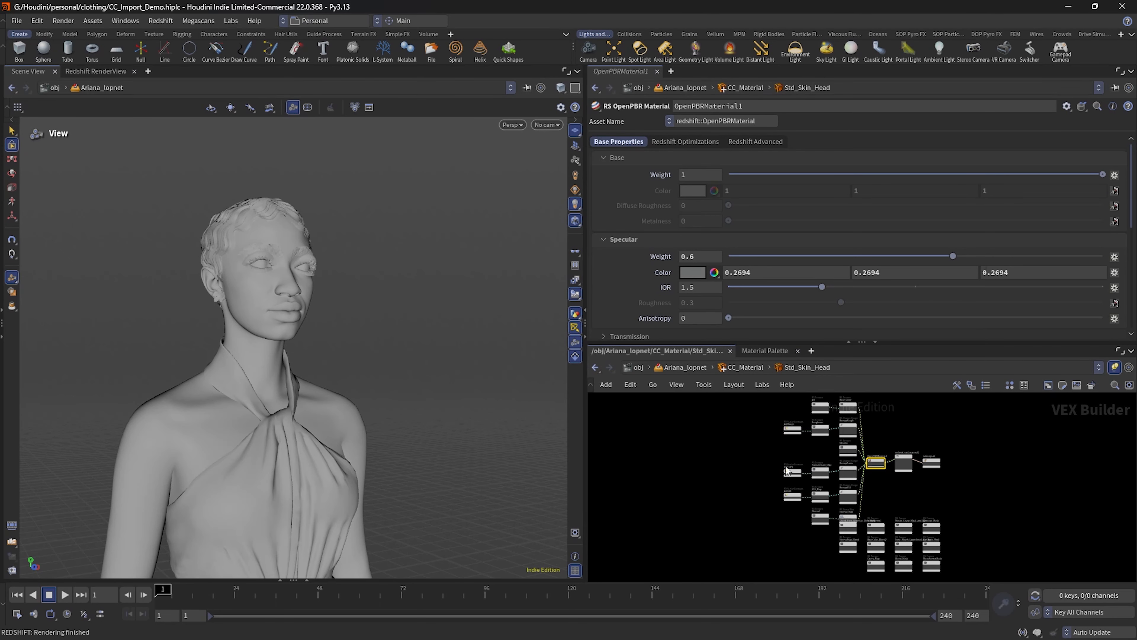
{"action": "scroll", "coordinate": [897, 472], "scroll_direction": "up", "scroll_amount": 5}
{"action": "middle_click_drag", "start_coordinate": [862, 481], "coordinate": [951, 374]}
{"action": "scroll", "coordinate": [914, 427], "scroll_direction": "down", "scroll_amount": 3}
{"action": "middle_click_drag", "start_coordinate": [961, 433], "coordinate": [929, 556]}
{"action": "left_click", "coordinate": [741, 370]}
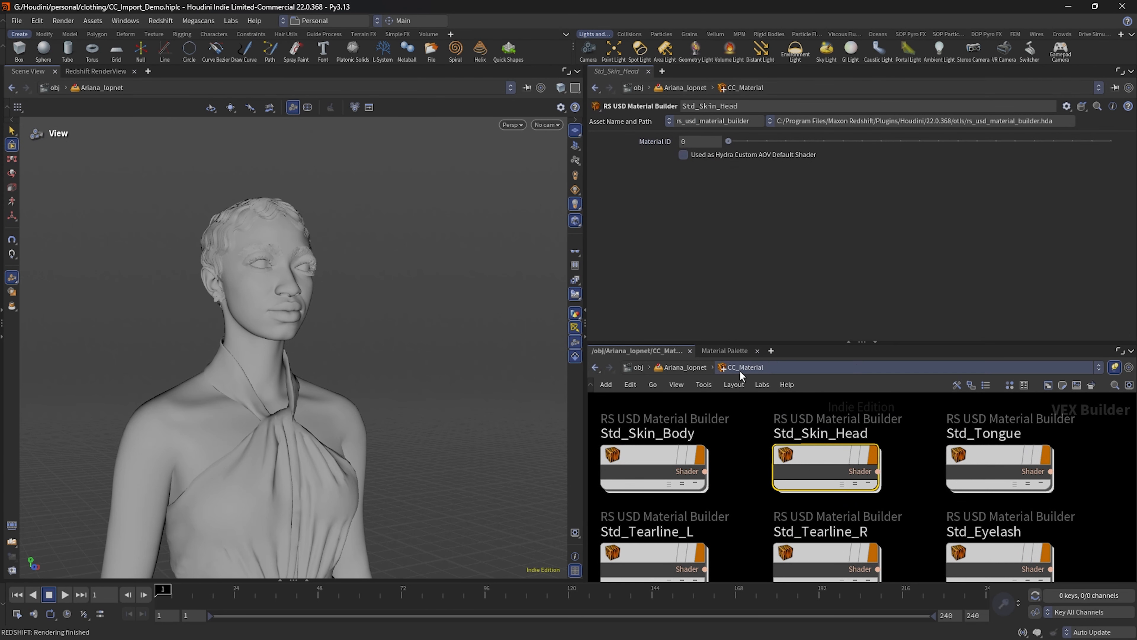
Step: Go back up to Ariana_lopnet and select CC_Dome_Light to view its parameters
{"action": "left_click", "coordinate": [682, 368]}
{"action": "middle_click_drag", "start_coordinate": [1013, 528], "coordinate": [1009, 408]}
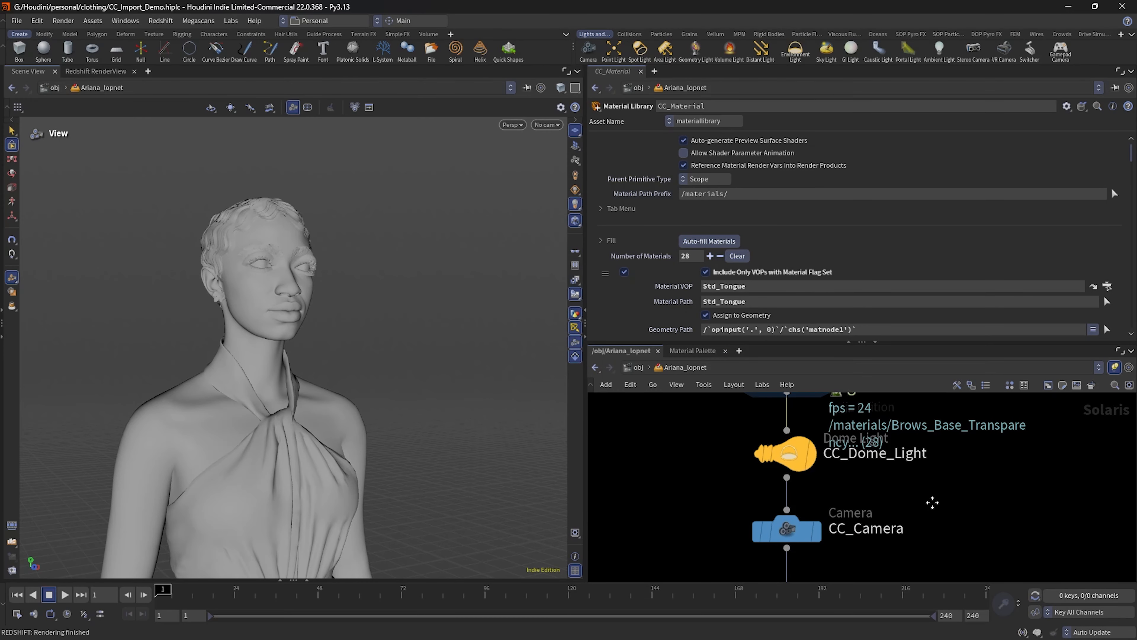
{"action": "middle_click_drag", "start_coordinate": [933, 502], "coordinate": [958, 512]}
{"action": "scroll", "coordinate": [956, 509], "scroll_direction": "down", "scroll_amount": 1}
{"action": "left_click_drag", "start_coordinate": [889, 497], "coordinate": [775, 447]}
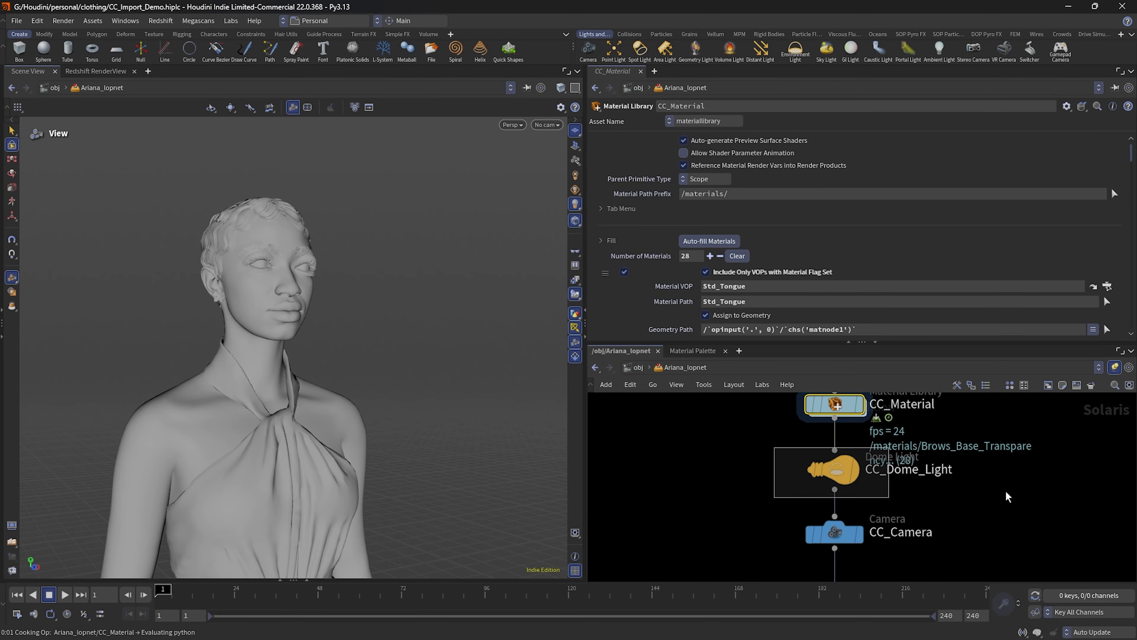
{"action": "middle_click_drag", "start_coordinate": [998, 521], "coordinate": [933, 470]}
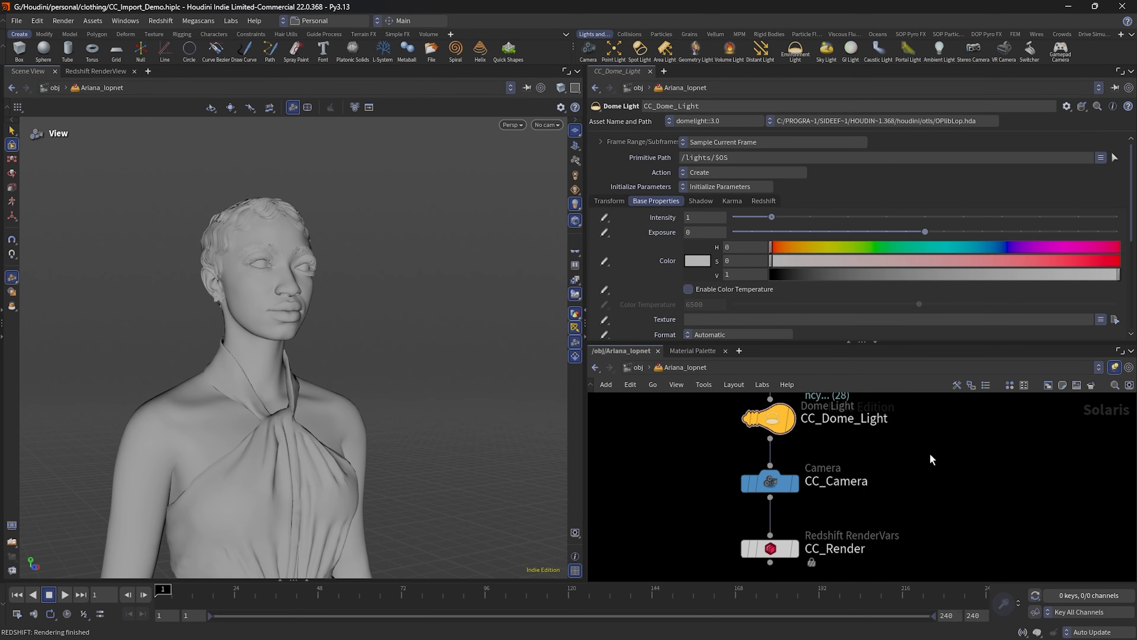
Step: Search the addable LOP nodes for "rs" and close the list without adding one
{"action": "key", "text": "Tab"}
{"action": "type", "text": "rs"}
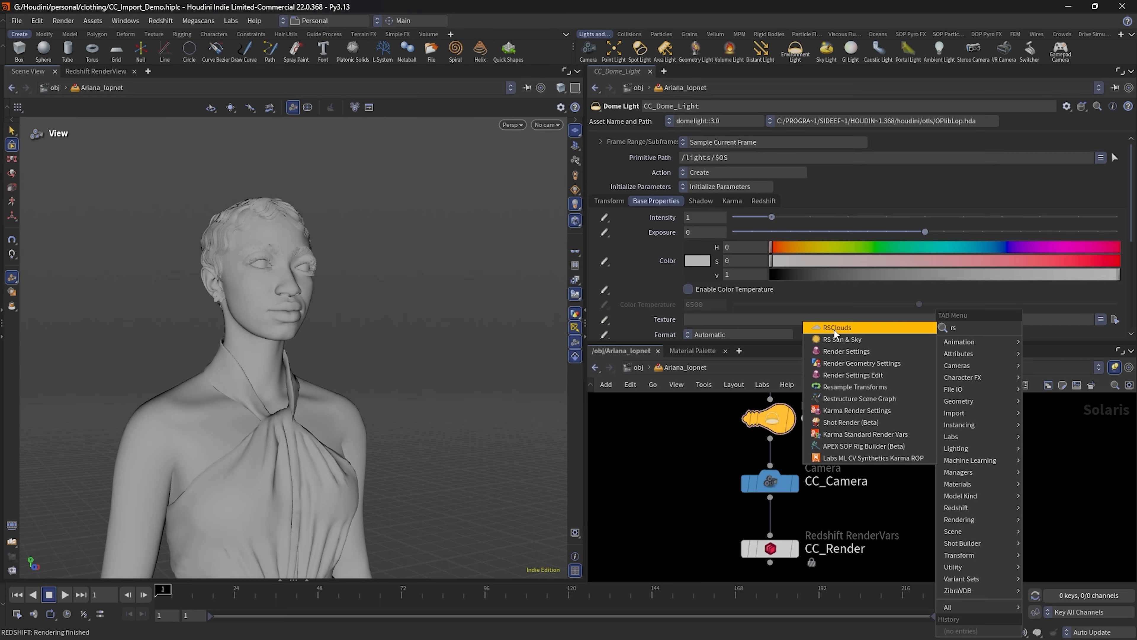
{"action": "left_click", "coordinate": [648, 467]}
Step: Review the CC_Dome_Light, CC_Camera and CC_Render nodes in Ariana_lopnet and return to the obj network
{"action": "middle_click_drag", "start_coordinate": [921, 466], "coordinate": [968, 503]}
{"action": "left_click_drag", "start_coordinate": [765, 429], "coordinate": [864, 476]}
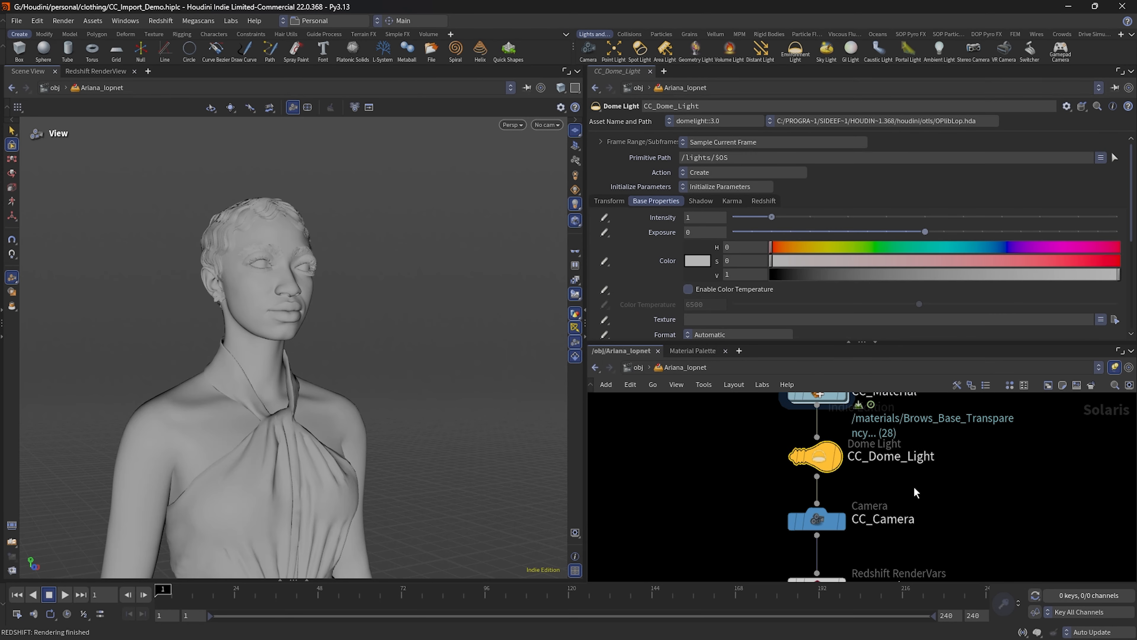
{"action": "middle_click_drag", "start_coordinate": [958, 521], "coordinate": [960, 462]}
{"action": "left_click_drag", "start_coordinate": [741, 431], "coordinate": [849, 483]}
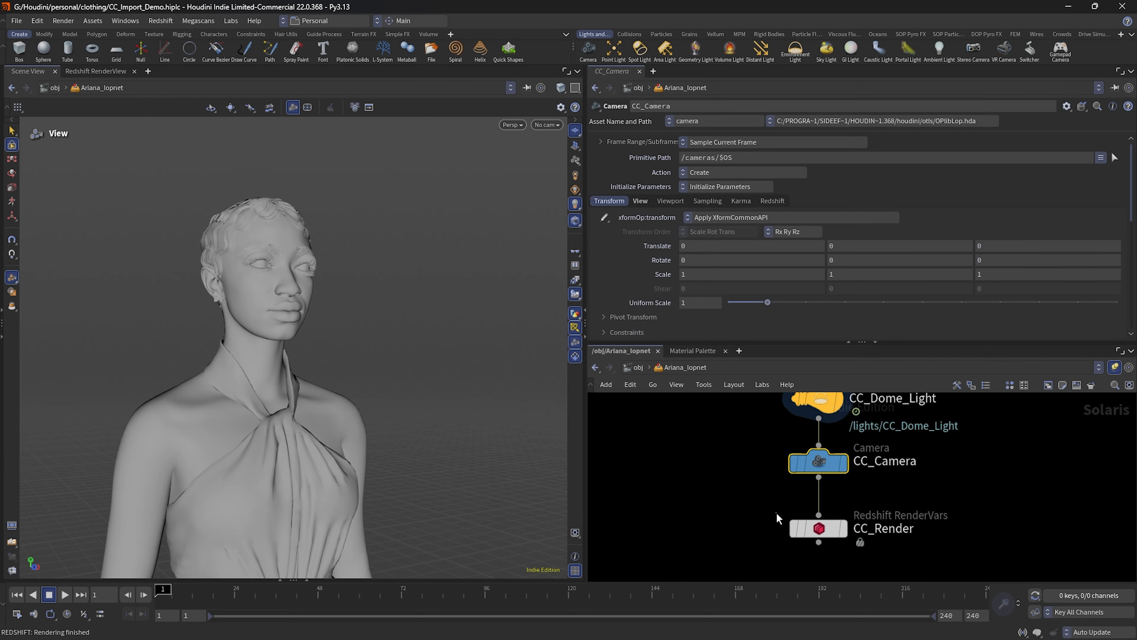
{"action": "left_click", "coordinate": [806, 528]}
{"action": "left_click", "coordinate": [642, 368]}
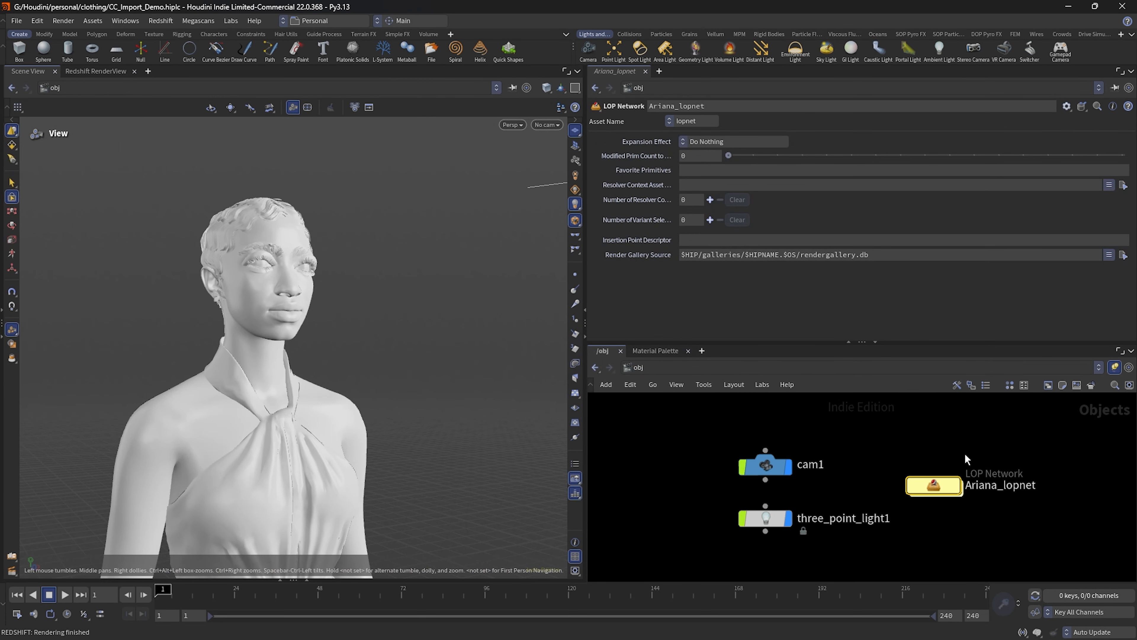
Step: Look inside the Character geometry network at the re-imported node chain and return to obj
{"action": "middle_click_drag", "start_coordinate": [892, 409], "coordinate": [964, 454]}
{"action": "scroll", "coordinate": [886, 474], "scroll_direction": "down", "scroll_amount": 1}
{"action": "double_click", "coordinate": [791, 442]}
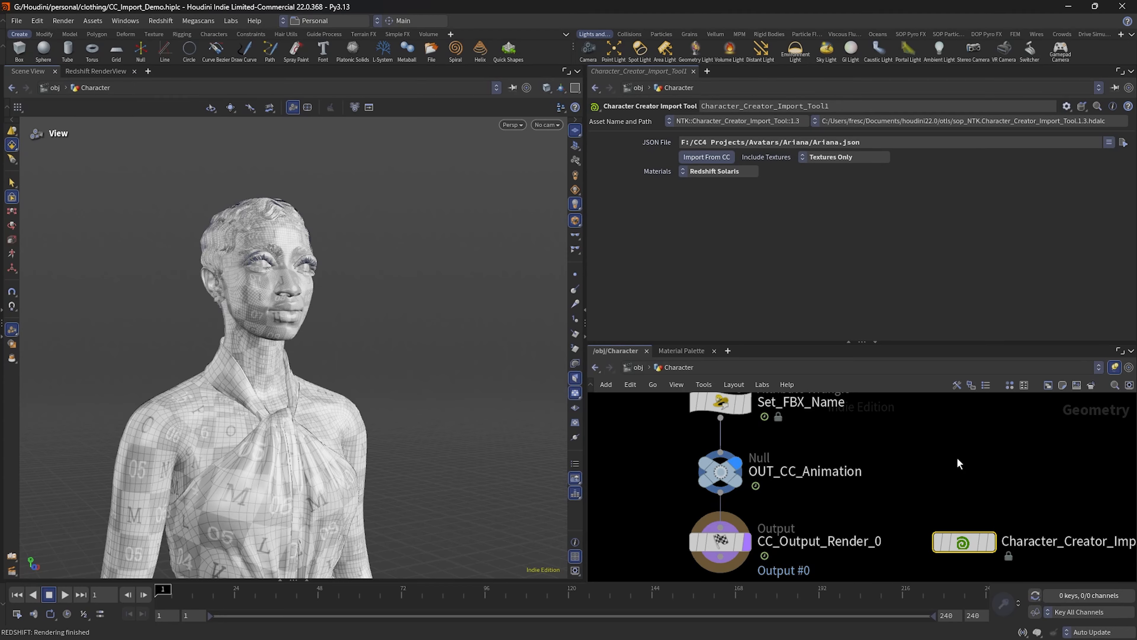
{"action": "left_click", "coordinate": [637, 367]}
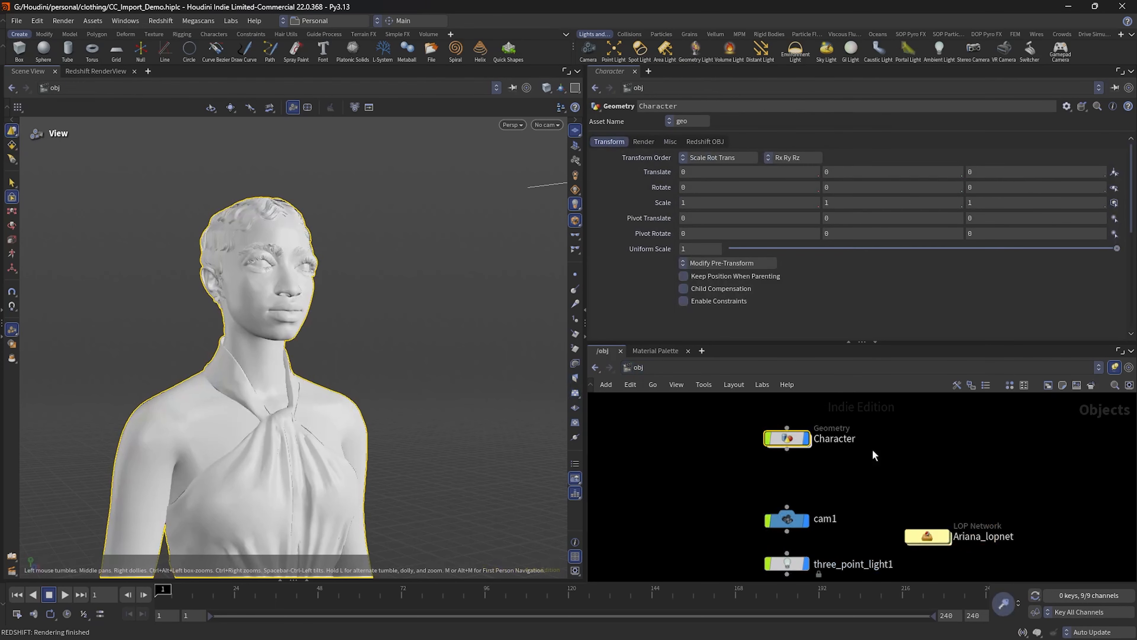
Step: Move the Ariana_lopnet node into the node column between Character and cam1 in the obj network
{"action": "middle_click_drag", "start_coordinate": [972, 481], "coordinate": [963, 429]}
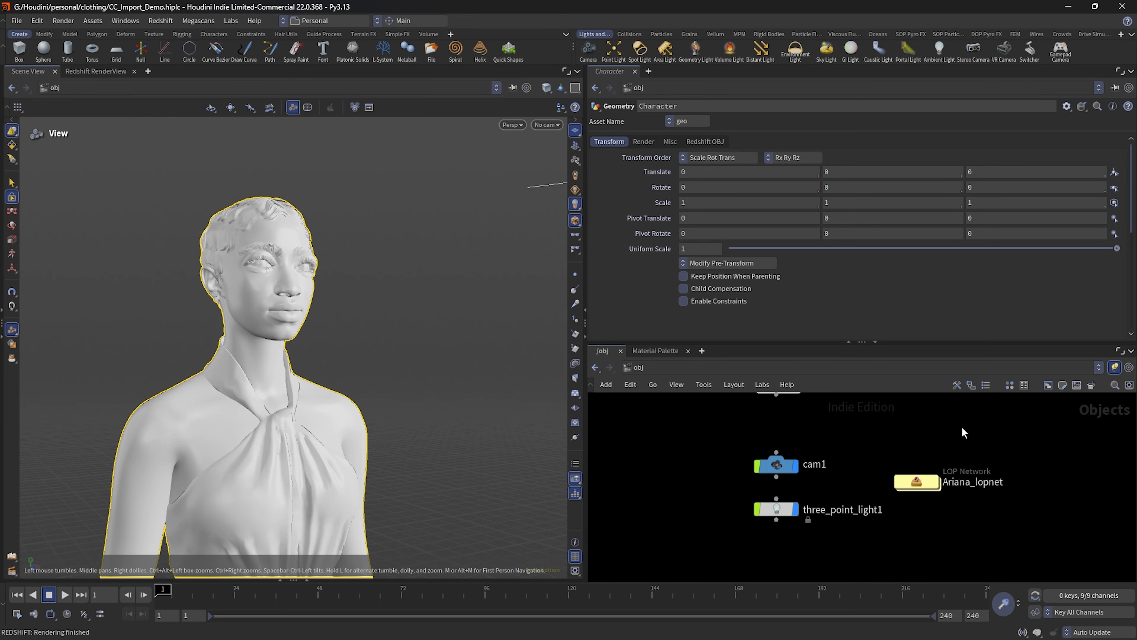
{"action": "left_click_drag", "start_coordinate": [921, 485], "coordinate": [780, 425]}
{"action": "scroll", "coordinate": [946, 490], "scroll_direction": "up", "scroll_amount": 3}
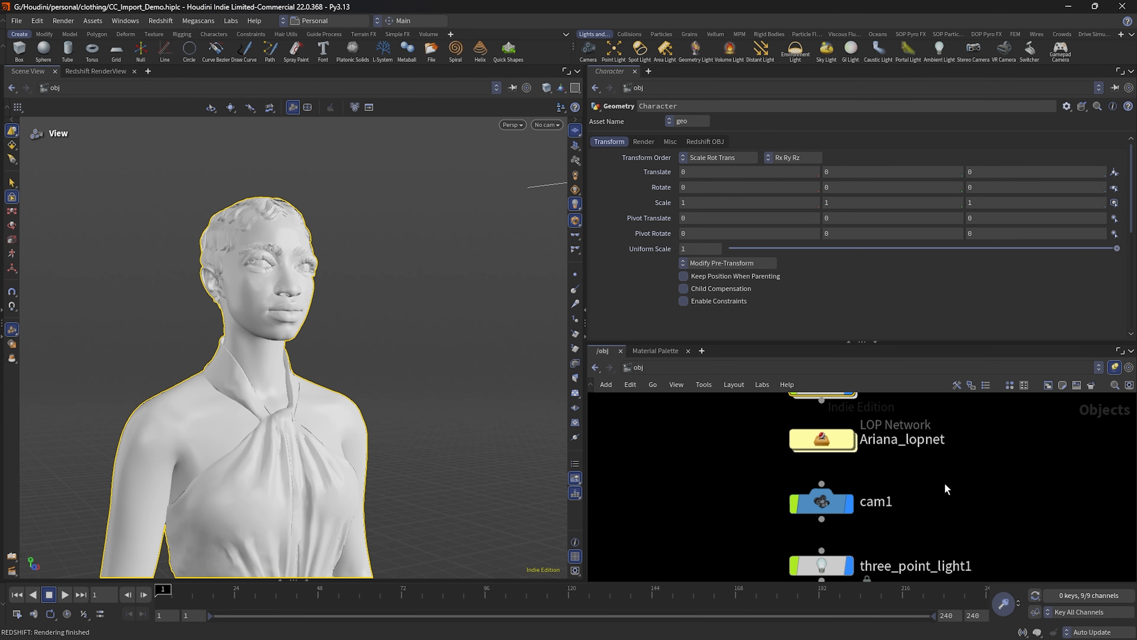
Step: Move three_point_light1 slightly farther below cam1 in the obj network and select it to show its parameters
{"action": "middle_click_drag", "start_coordinate": [944, 483], "coordinate": [990, 432]}
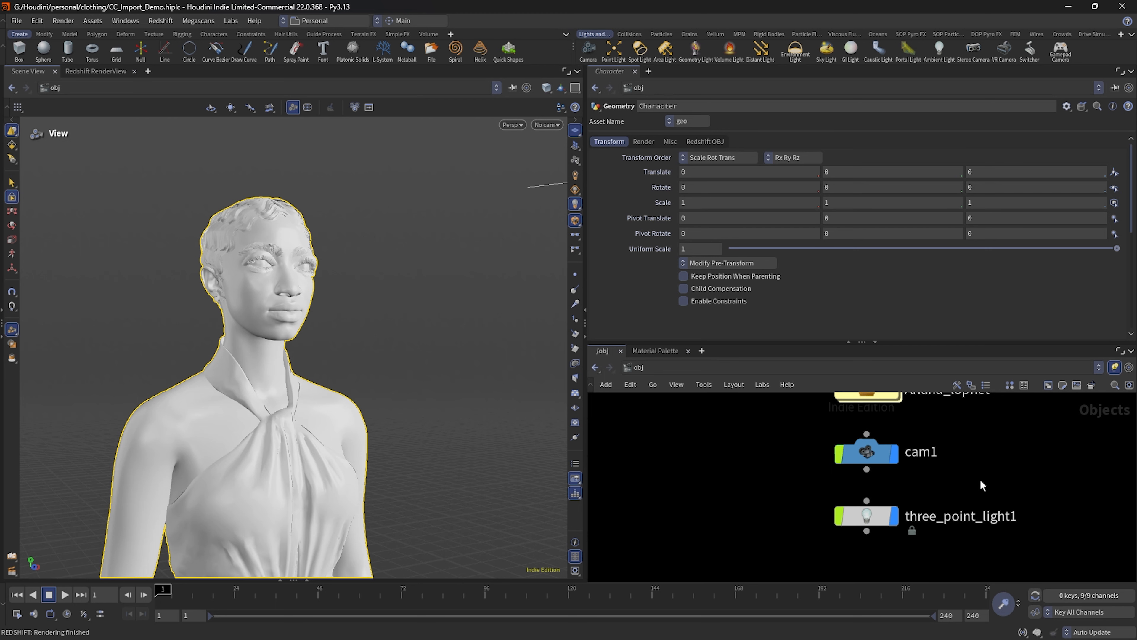
{"action": "middle_click_drag", "start_coordinate": [980, 480], "coordinate": [956, 449]}
{"action": "left_click_drag", "start_coordinate": [833, 487], "coordinate": [833, 499]}
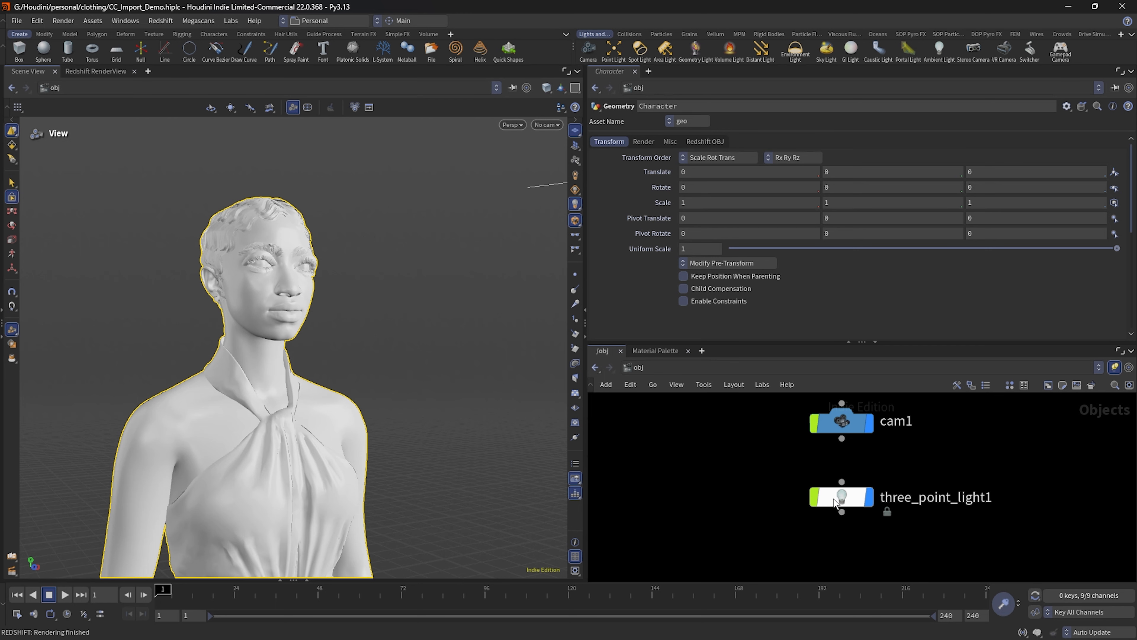
{"action": "middle_click_drag", "start_coordinate": [983, 463], "coordinate": [975, 486]}
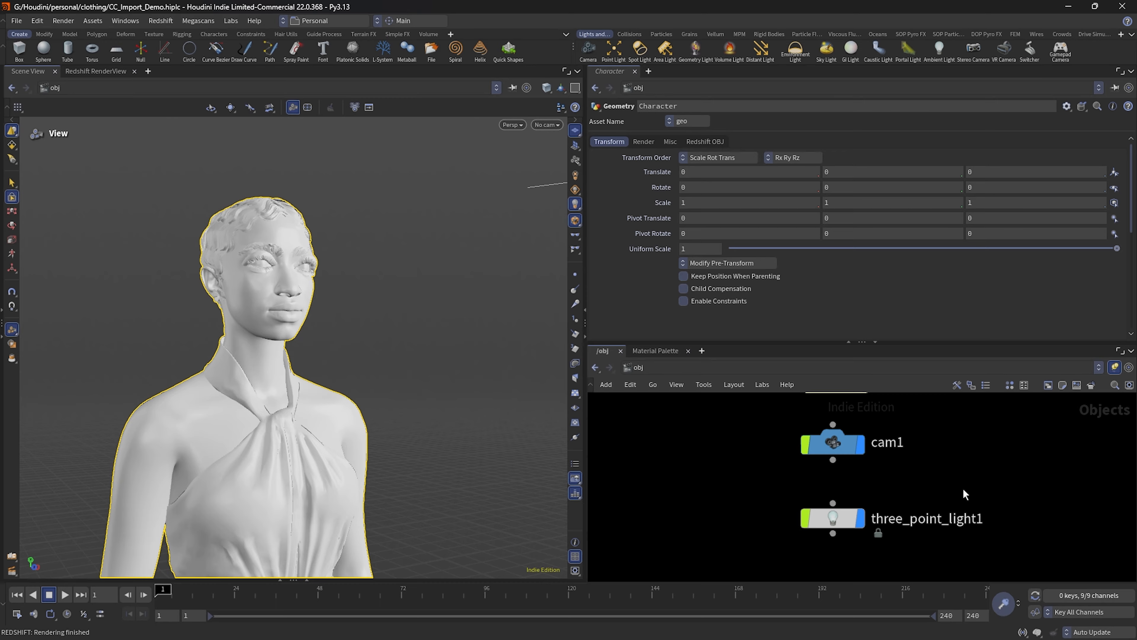
{"action": "middle_click_drag", "start_coordinate": [963, 488], "coordinate": [956, 461]}
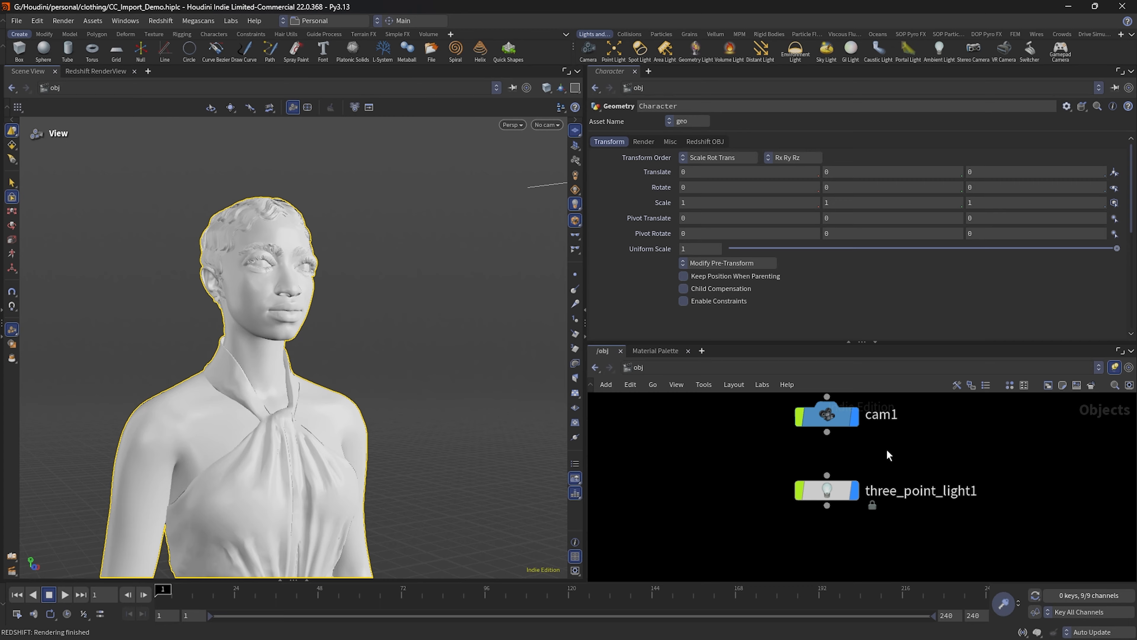
{"action": "left_click", "coordinate": [826, 492]}
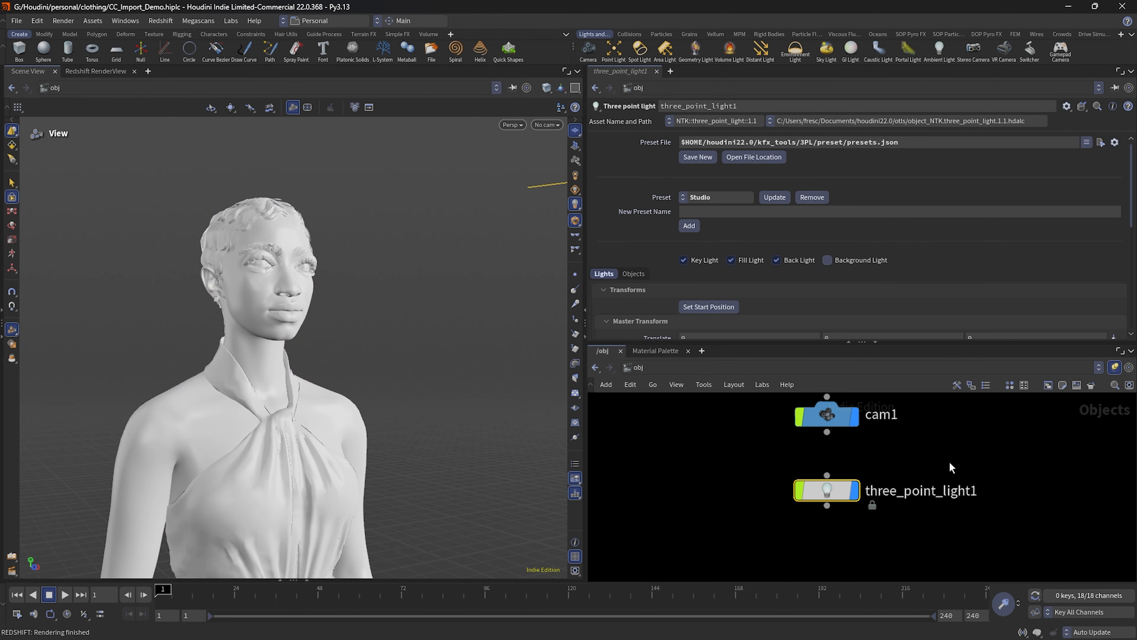